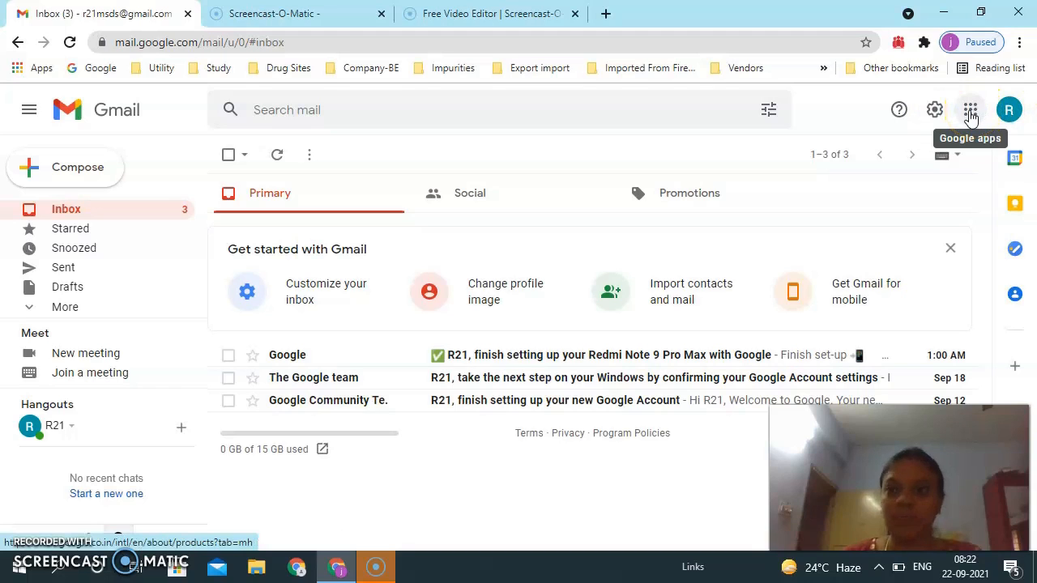
Step: Open Google Drive from Gmail and create a new blank Google Form
left_click(972, 113)
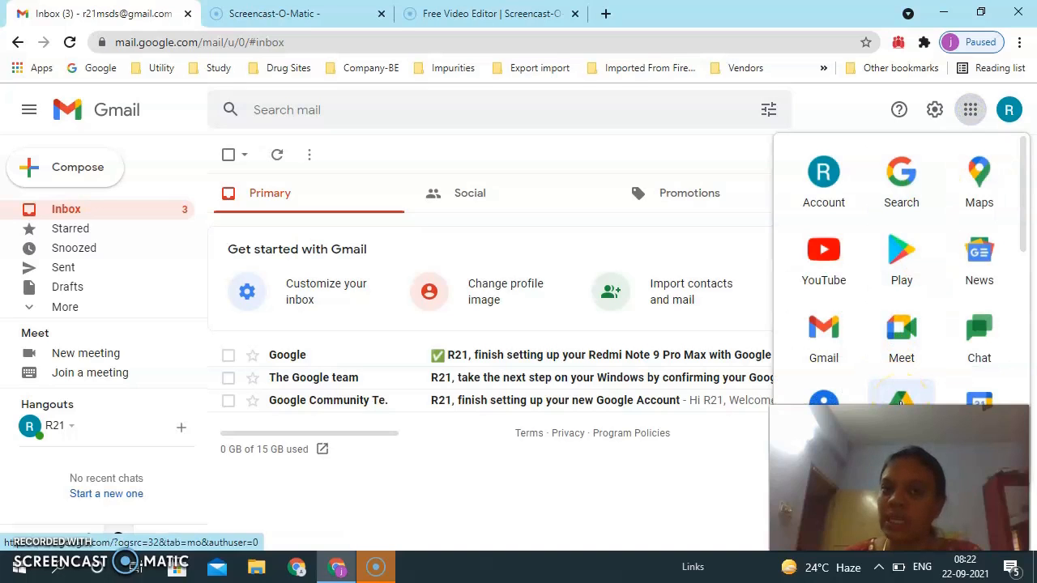
left_click(901, 403)
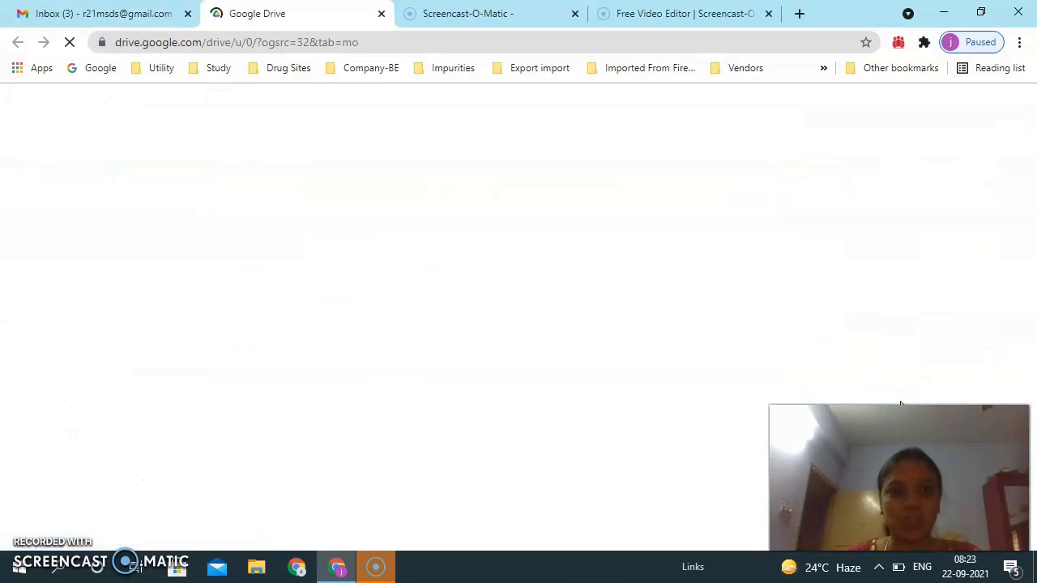
left_click(45, 183)
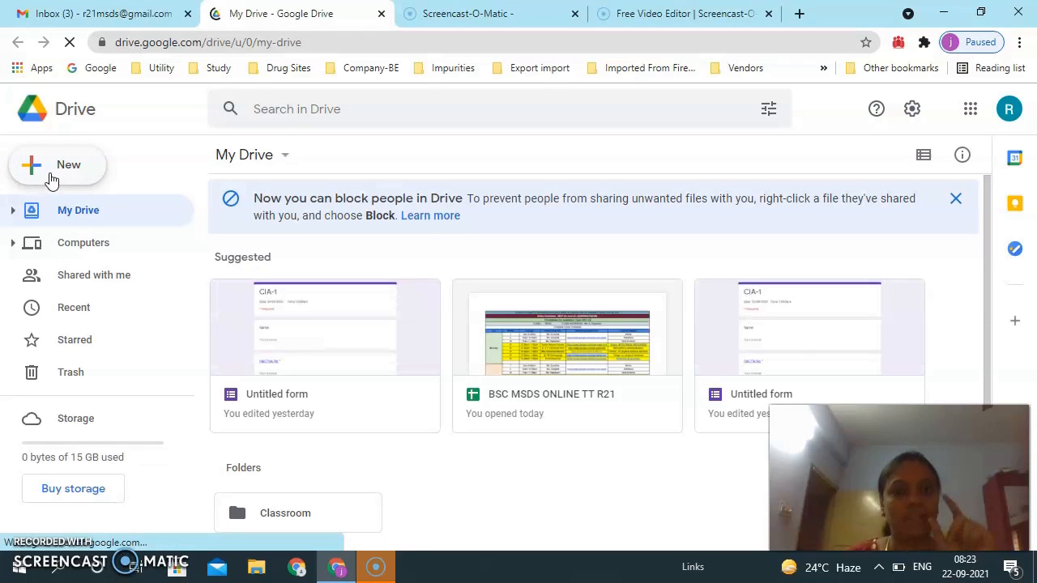
left_click(51, 177)
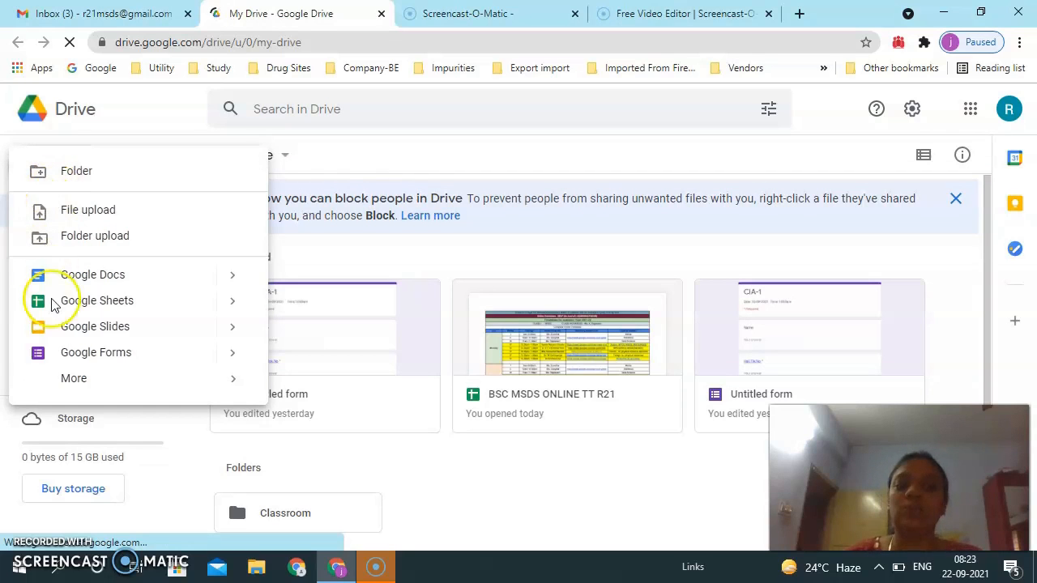
left_click(109, 357)
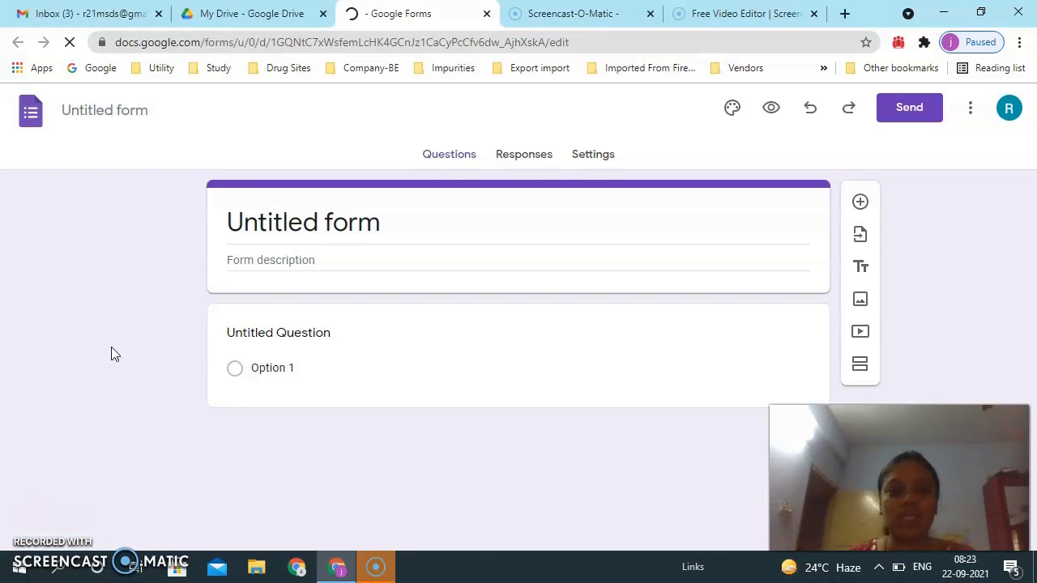
Step: Replace the placeholder form title with "CIA-1"
left_click(400, 226)
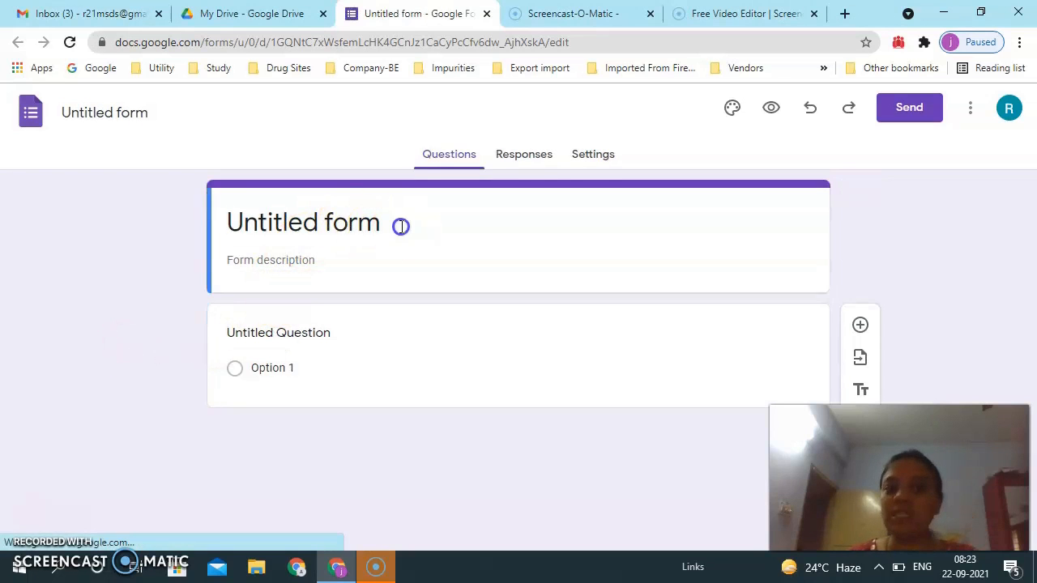
left_click(402, 221)
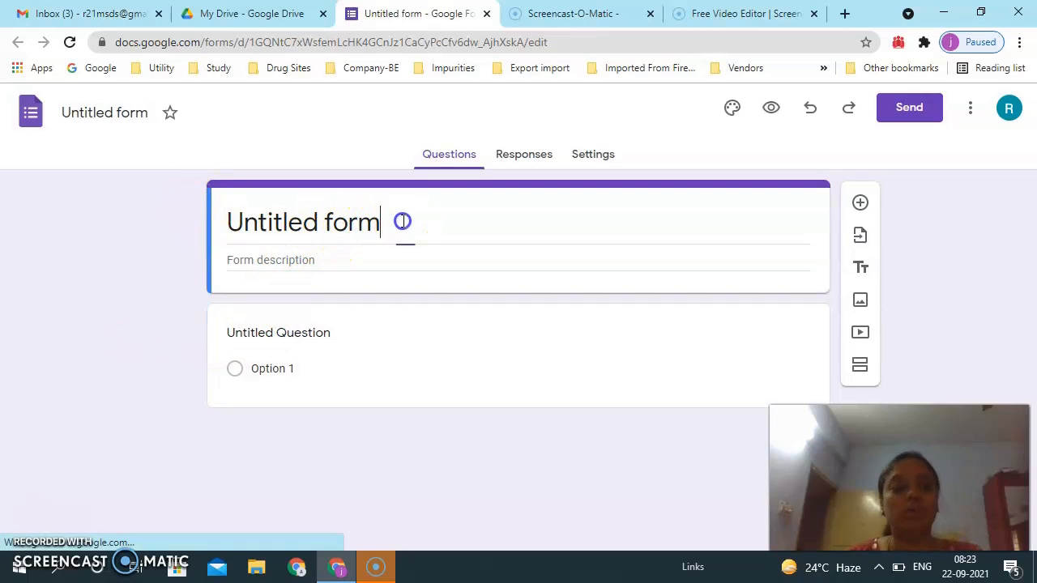
key("BackSpace")
key("BackSpace")
key("BackSpace")
key("BackSpace")
key("BackSpace")
key("BackSpace")
key("BackSpace")
key("BackSpace")
key("BackSpace")
key("BackSpace")
key("BackSpace")
key("BackSpace")
key("BackSpace")
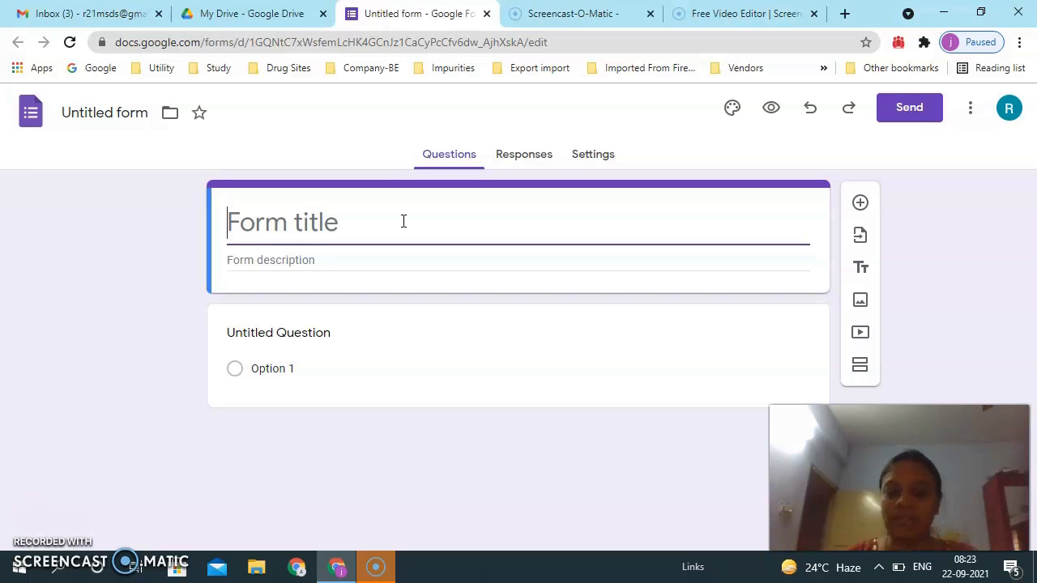
type("ClA-1")
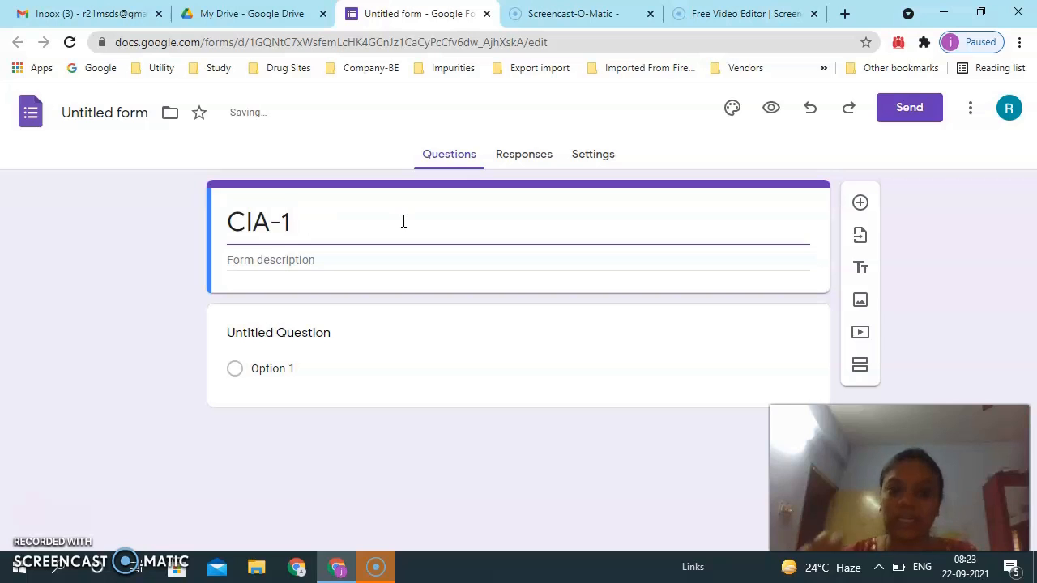
Step: Enter the form description "Date: 25-09-2021 Time: 10:00am" below the title
left_click(322, 261)
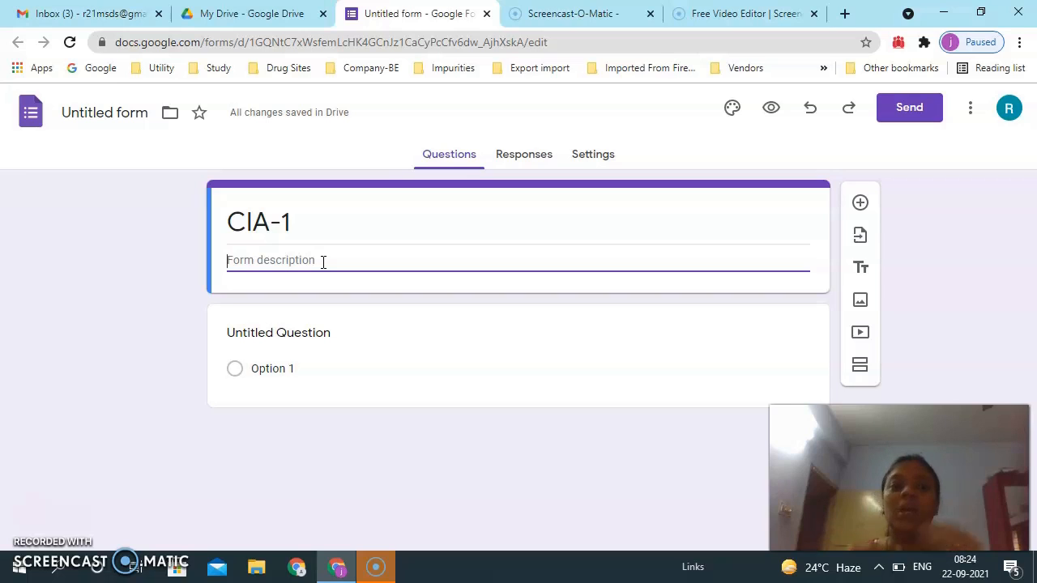
type("Date")
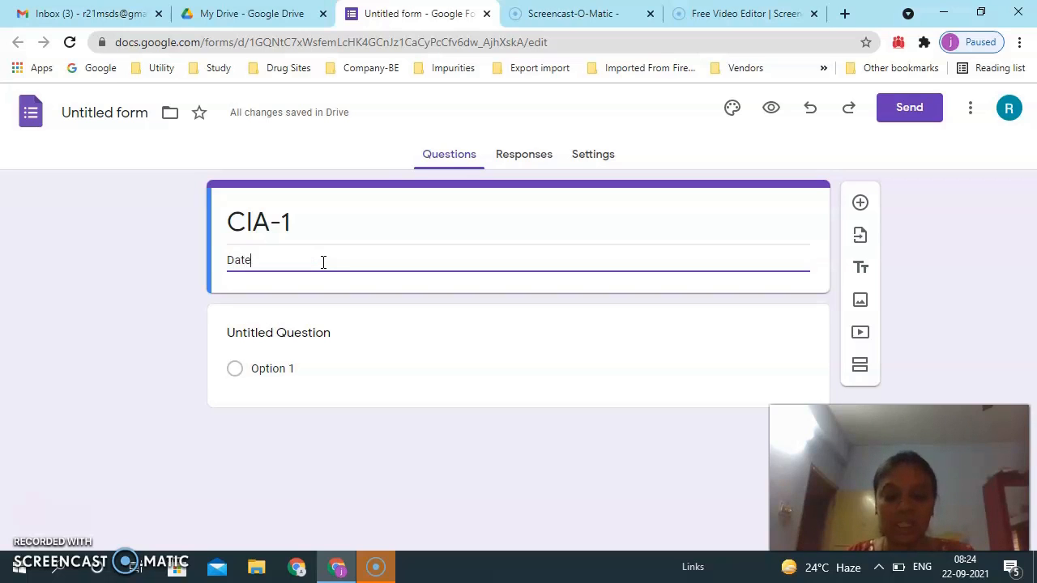
type(": 2")
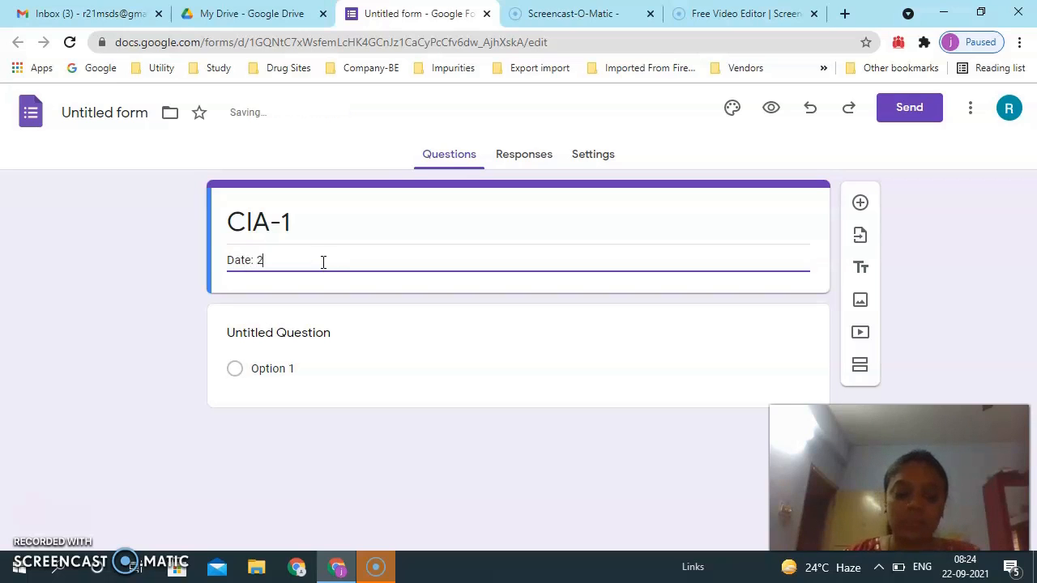
type("5-09-2021")
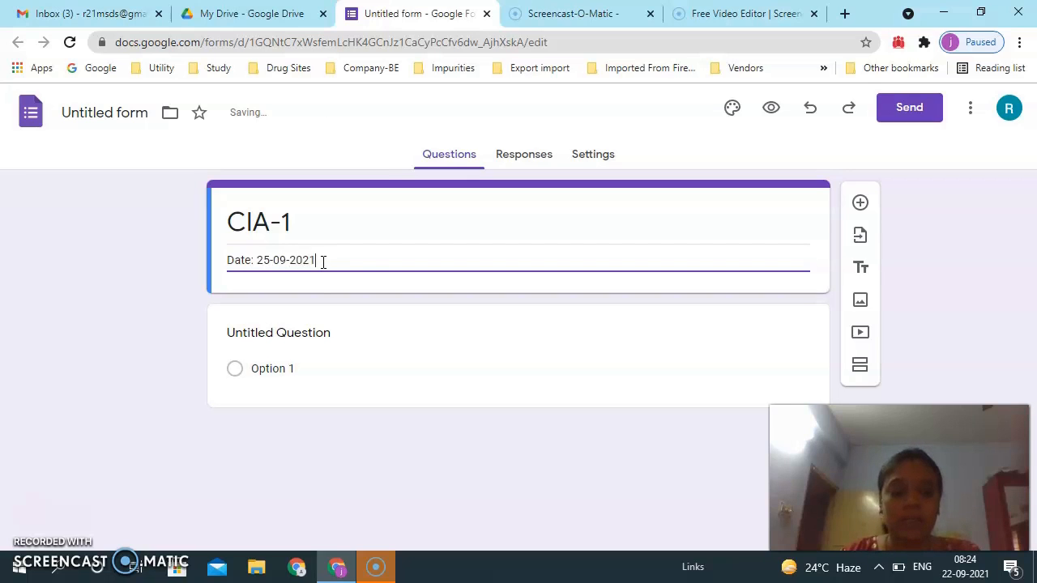
left_click(347, 280)
type("T")
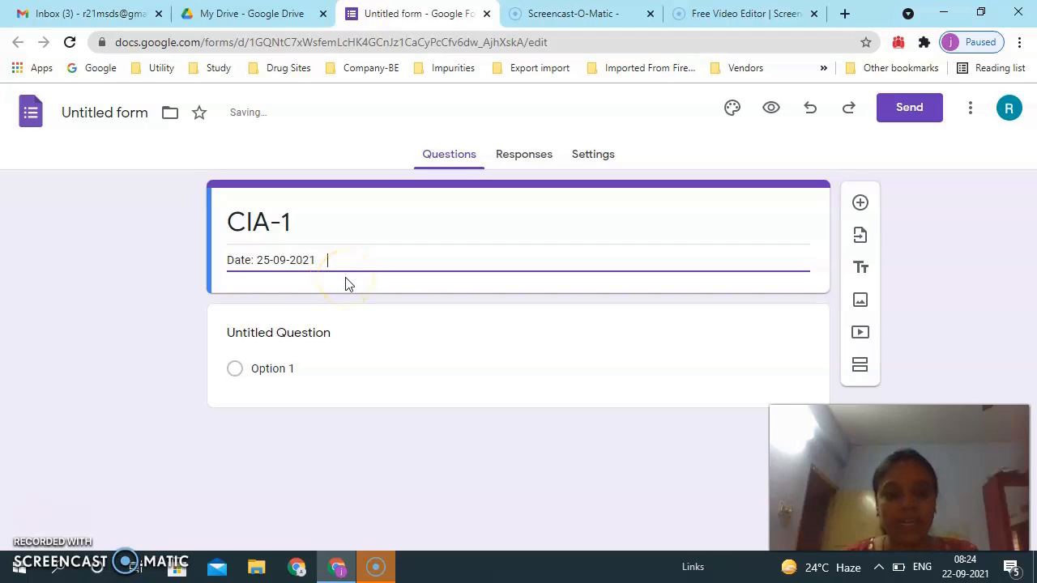
type("ime")
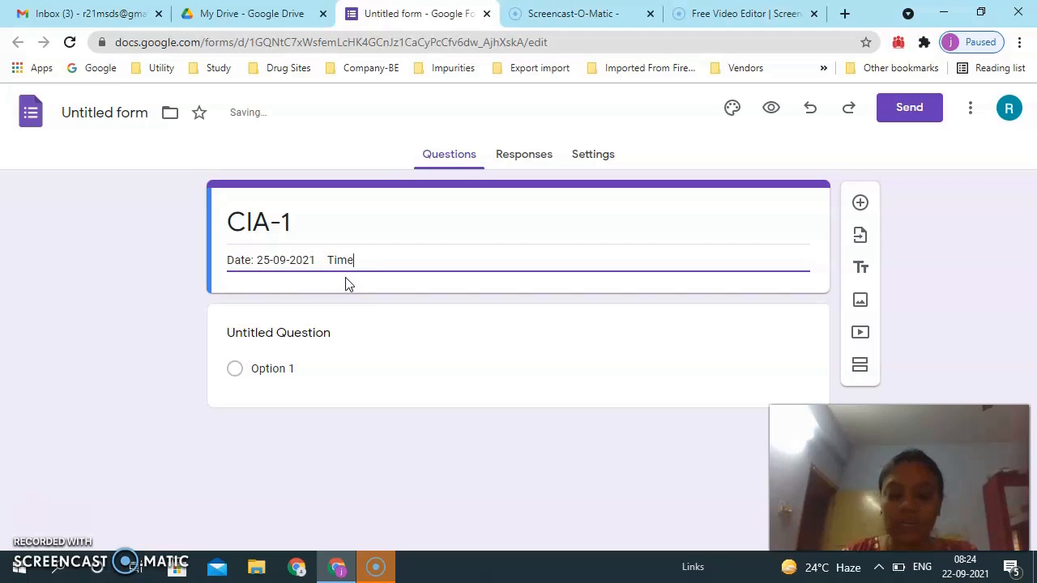
type(": 10:00am")
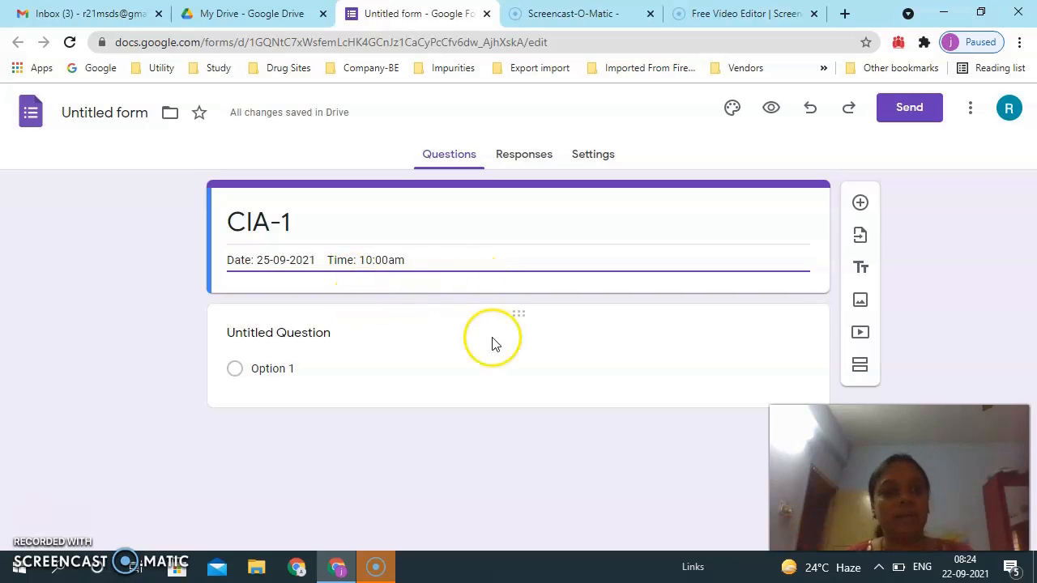
Step: Replace the first question's placeholder text with "Name" and check the available question types, leaving it as a short answer
left_click(364, 335)
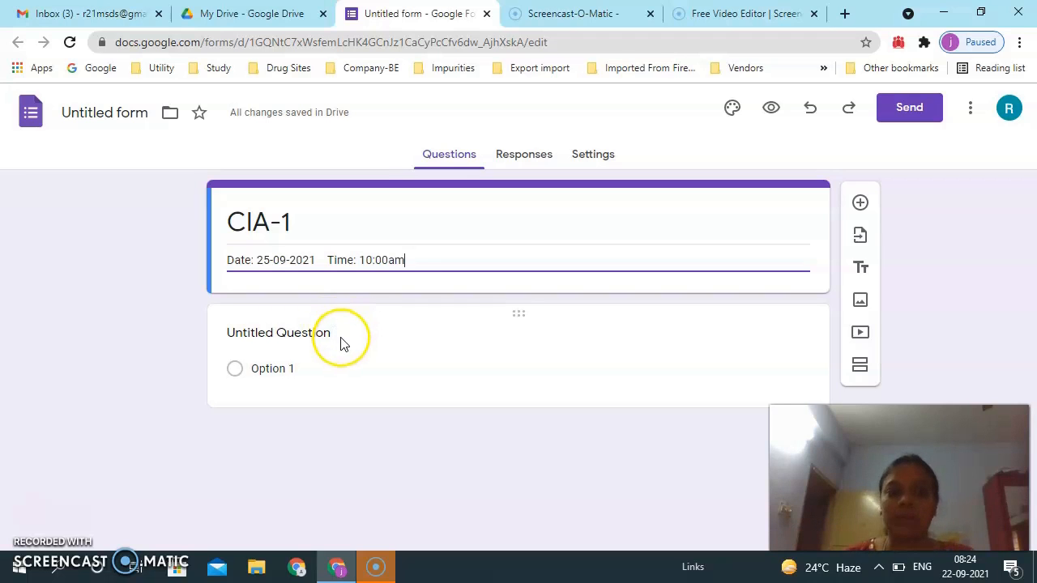
left_click(342, 339)
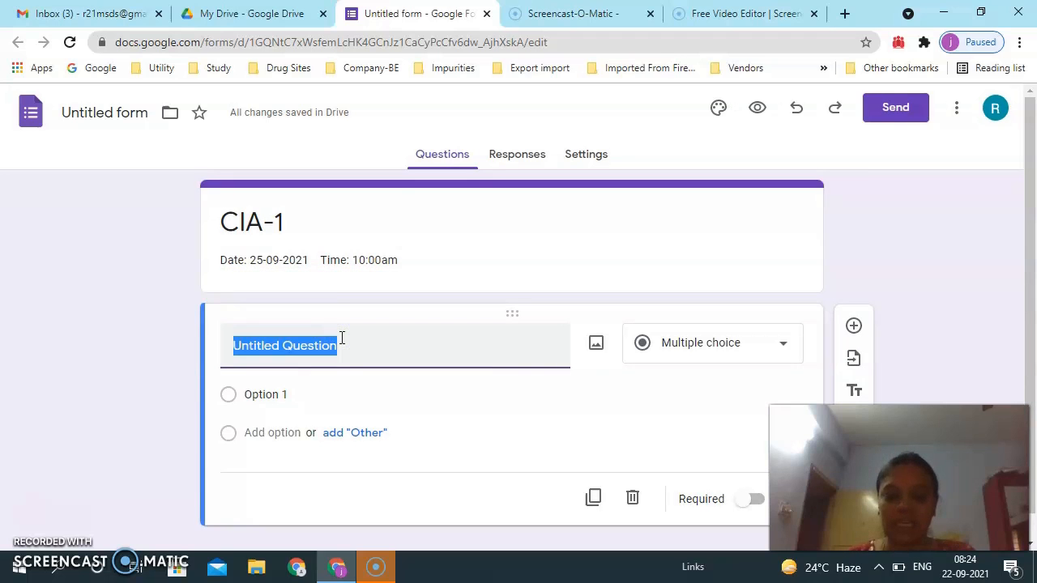
key("BackSpace")
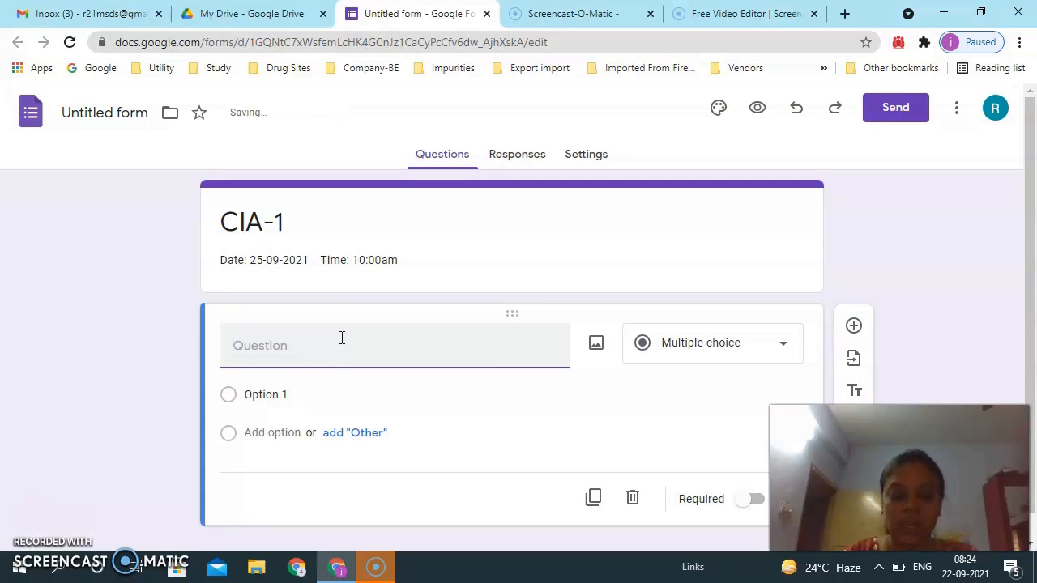
type("Name")
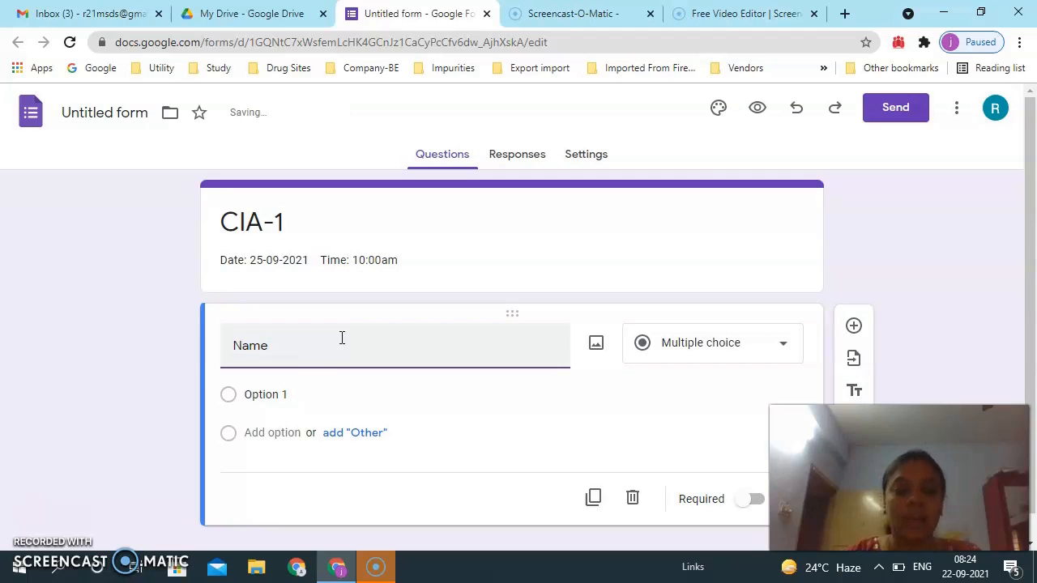
left_click(792, 350)
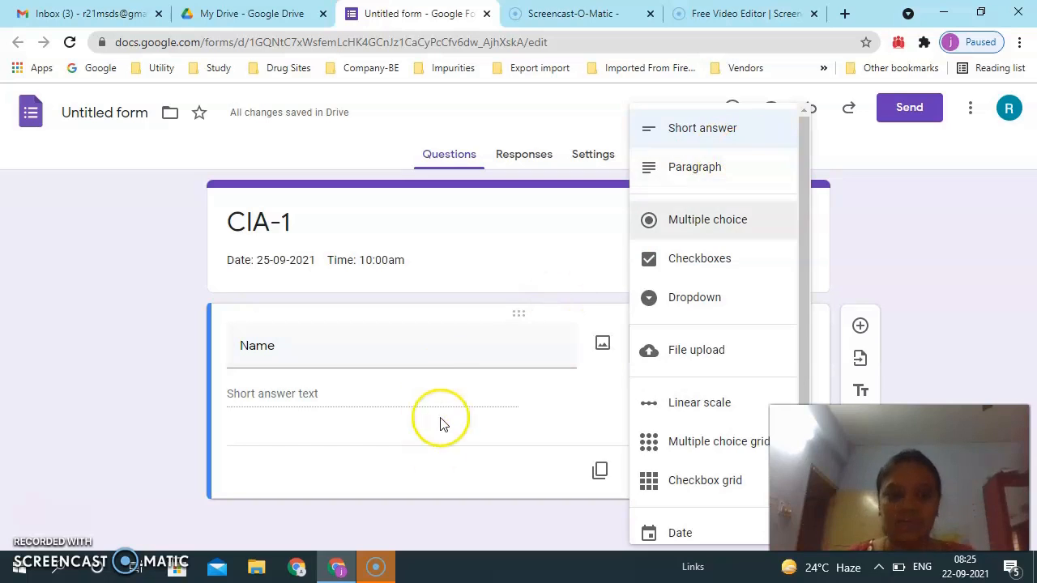
left_click(450, 383)
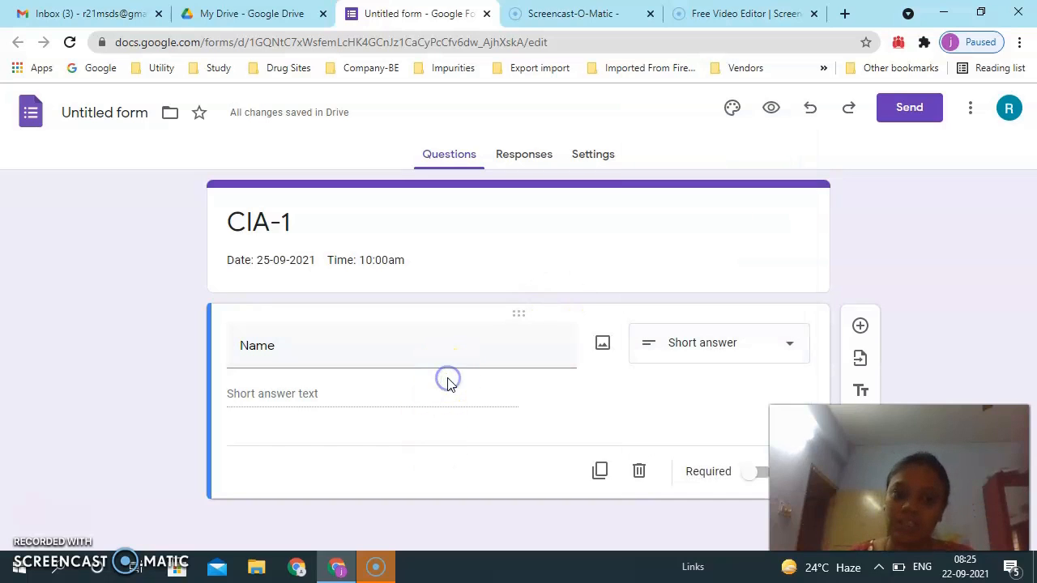
Step: Add a second question titled "Roll.No." below the Name question and make it required
left_click(859, 327)
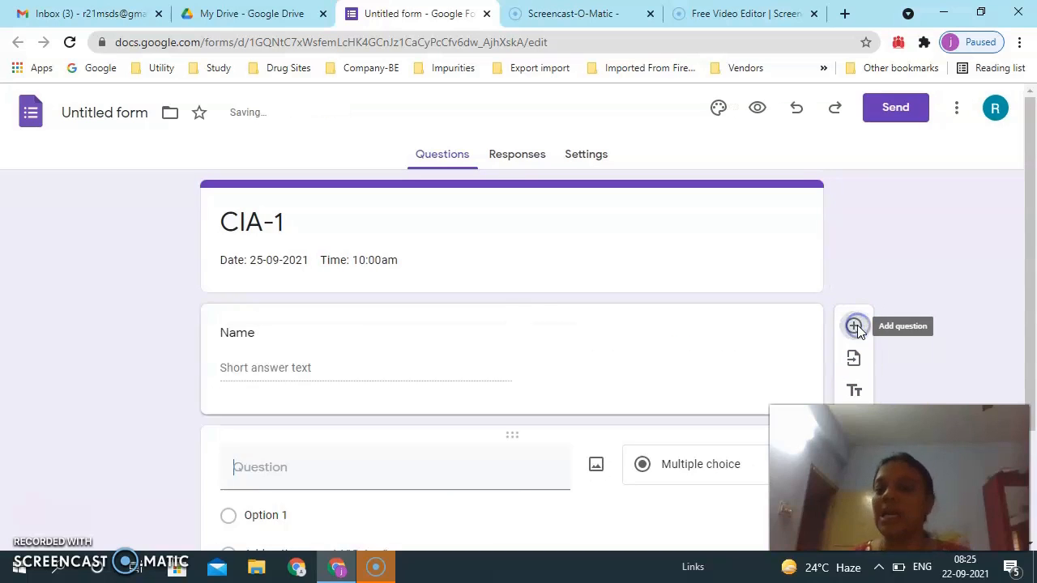
type("H")
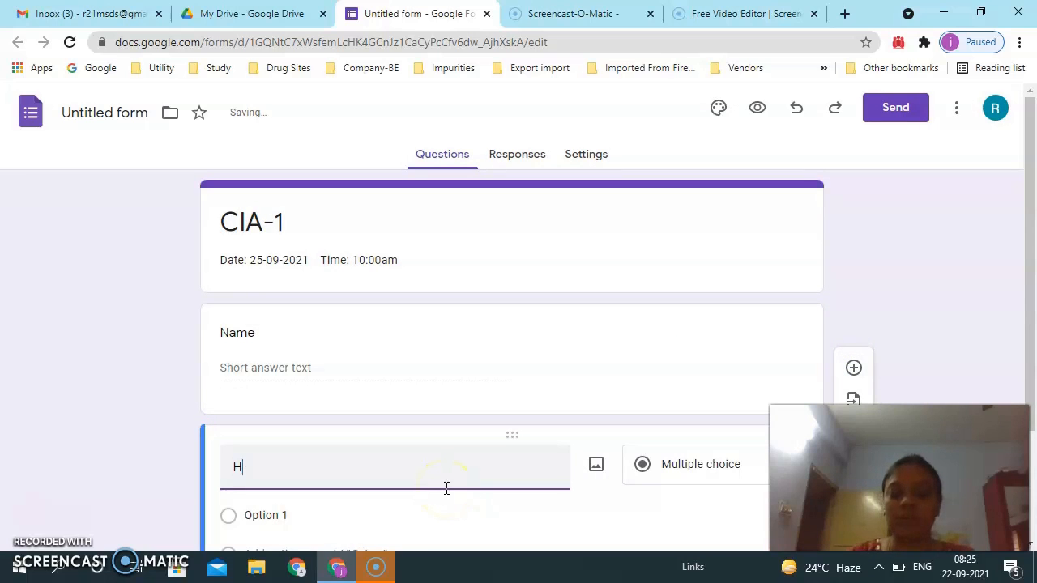
key("BackSpace")
type("Roll.")
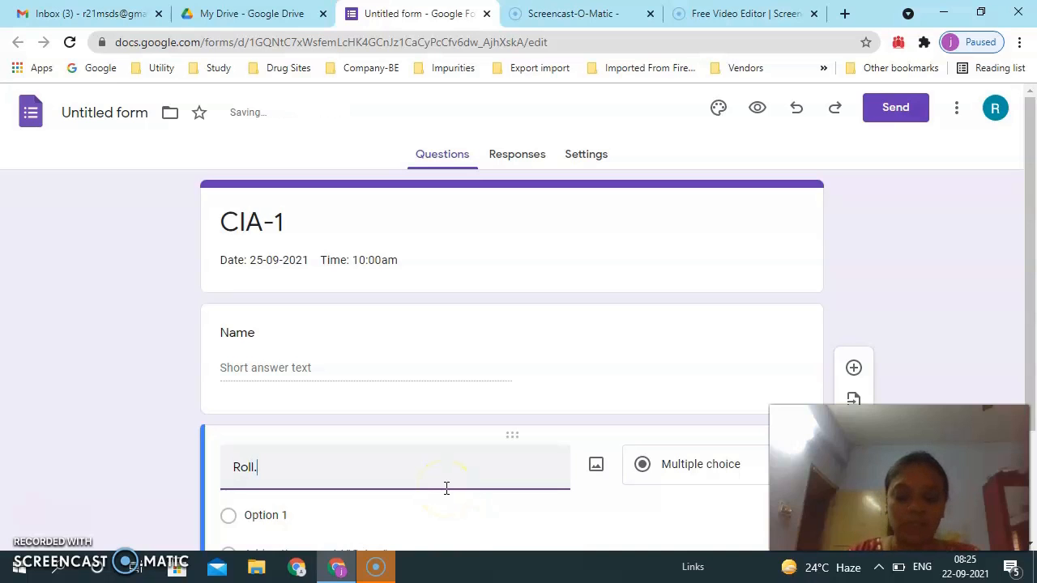
type("No.")
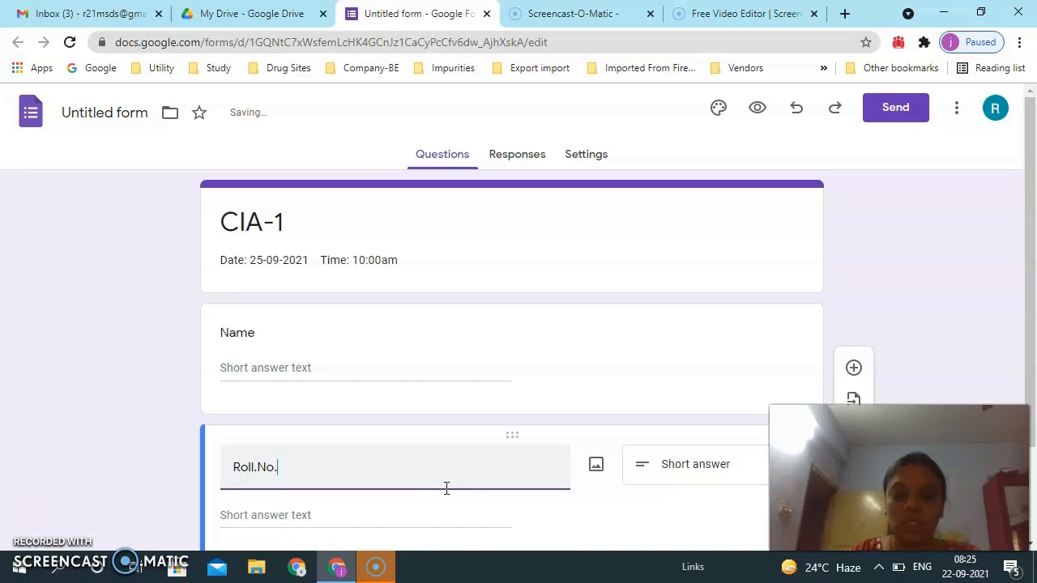
scroll(446, 489, "down", 1)
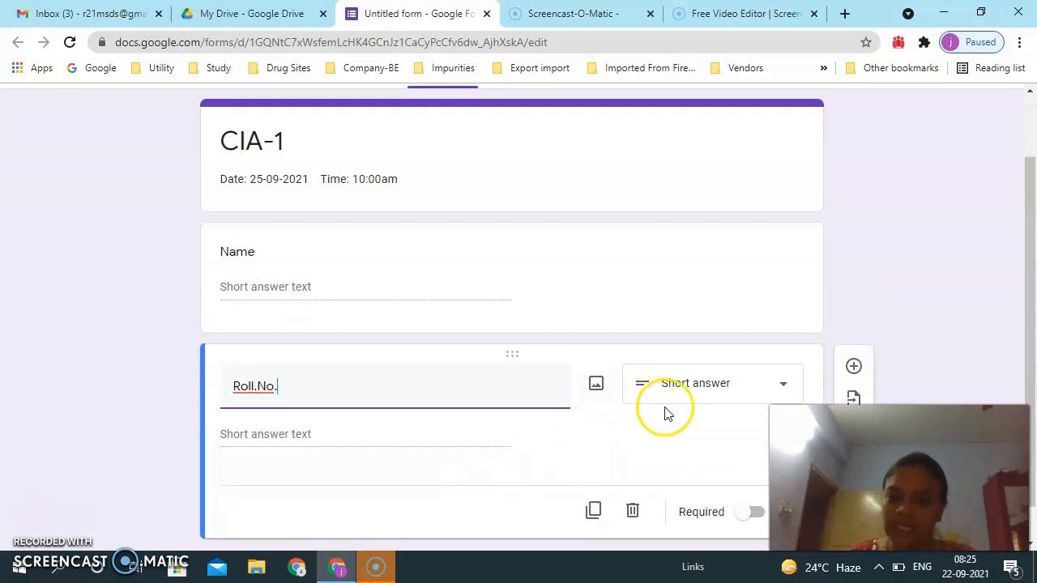
scroll(676, 413, "down", 1)
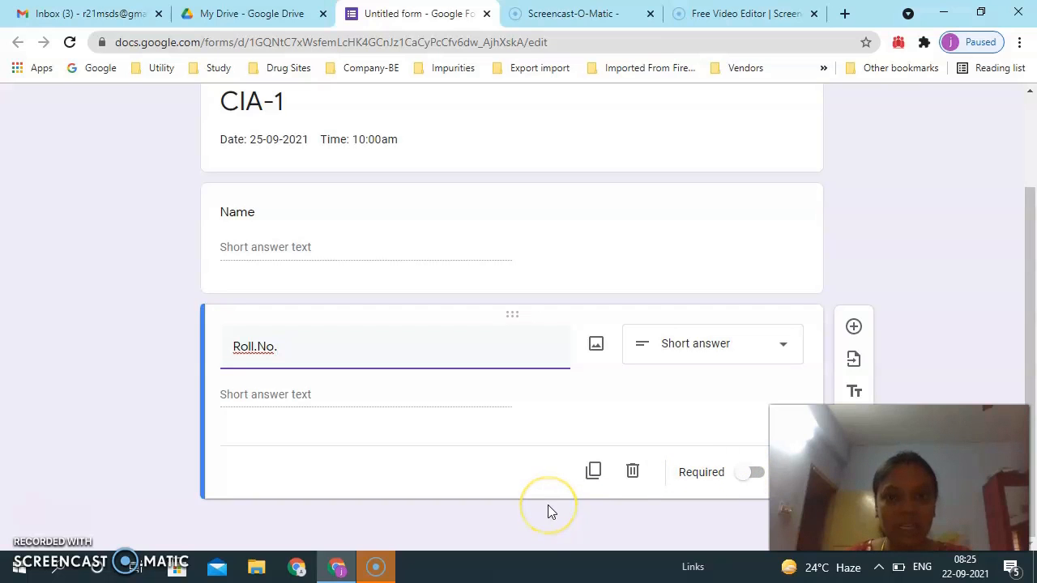
left_click(757, 473)
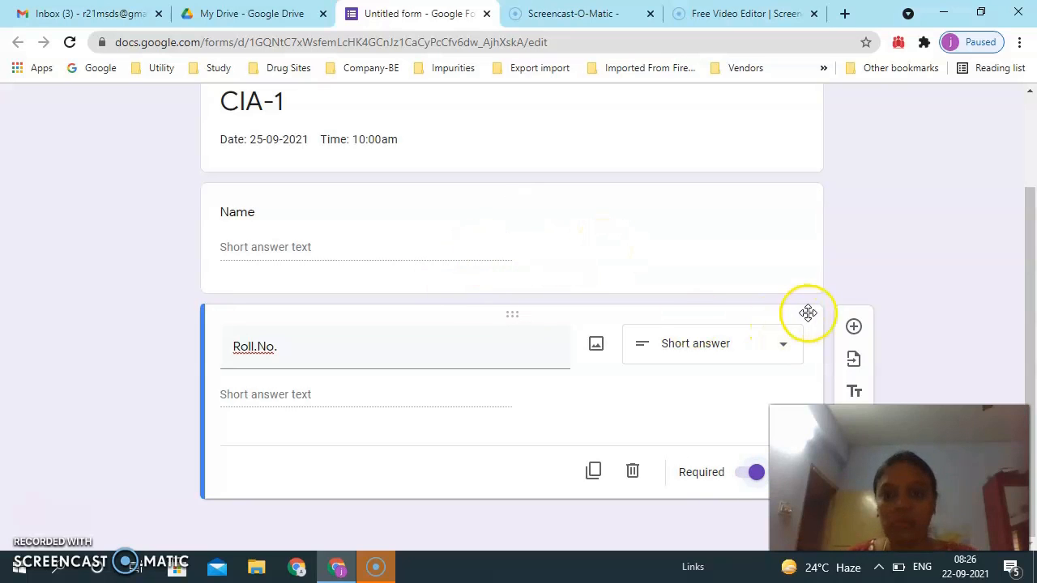
Step: Add a third question titled "Gender" below the Roll.No. question
left_click(854, 329)
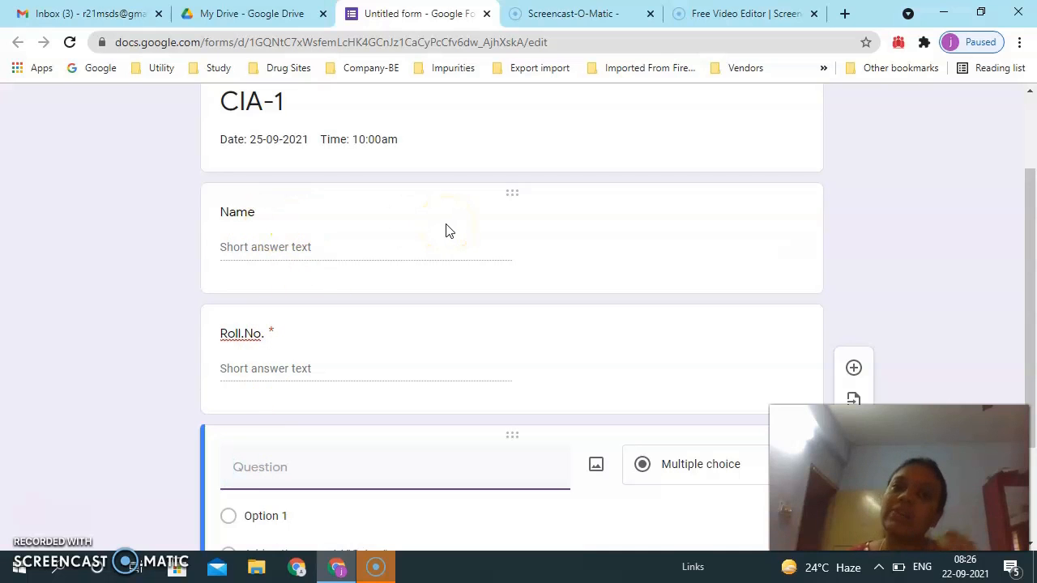
left_click(280, 350)
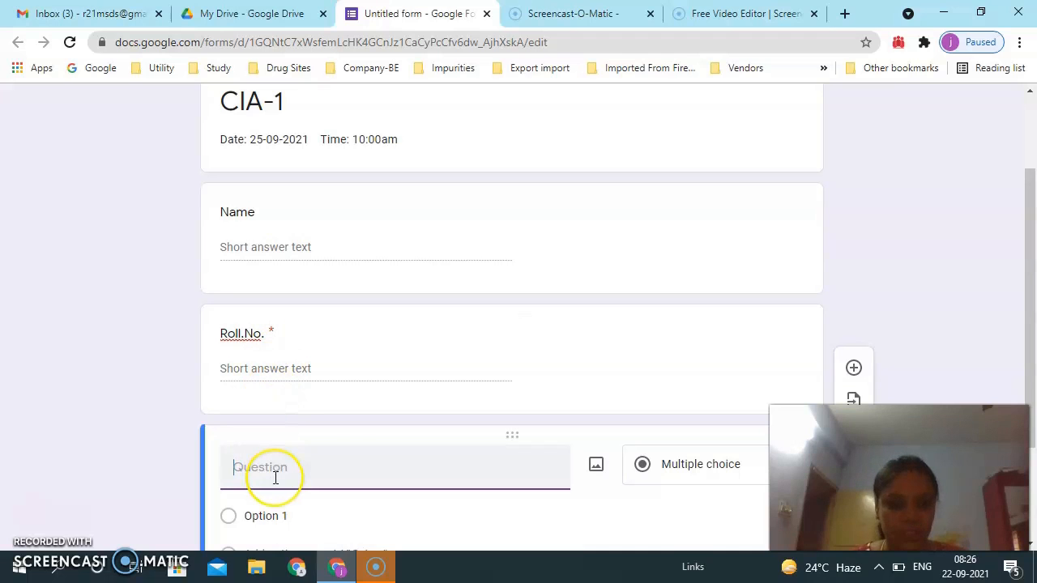
type("G")
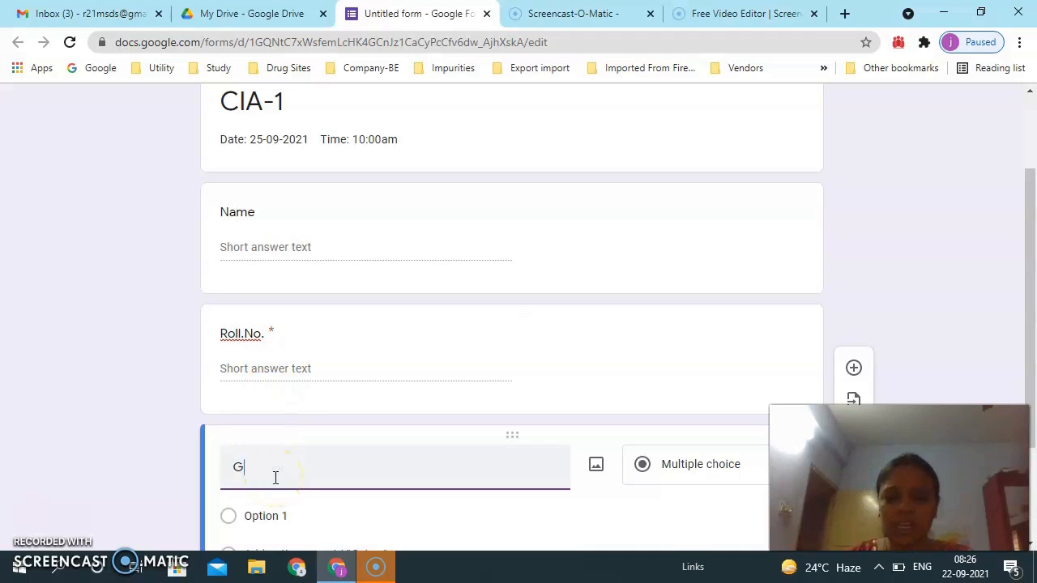
type("ender")
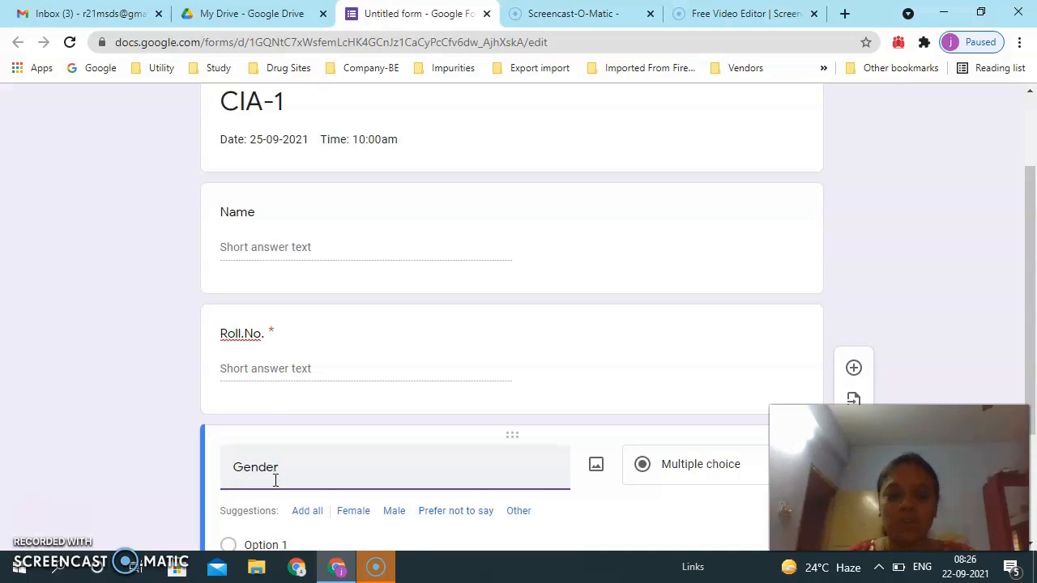
Step: Give the Gender question the suggested options Female and Male and make it required
scroll(276, 480, "down", 2)
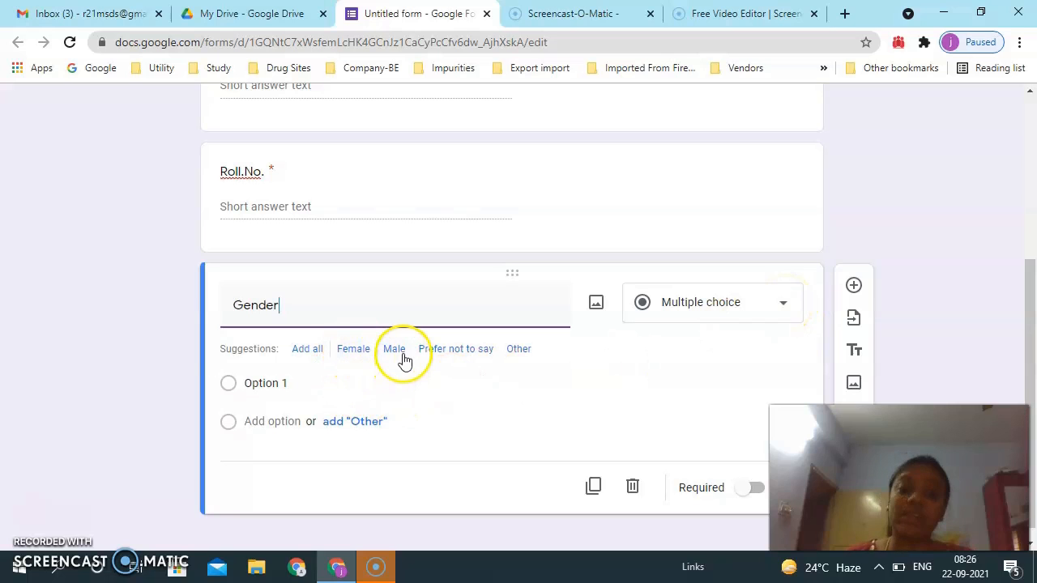
left_click(356, 352)
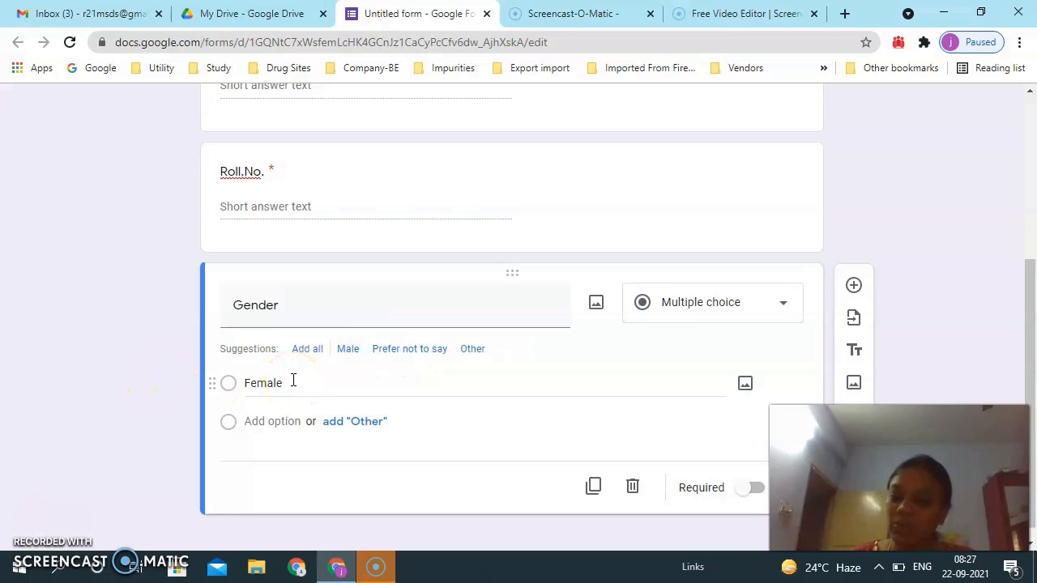
left_click(347, 354)
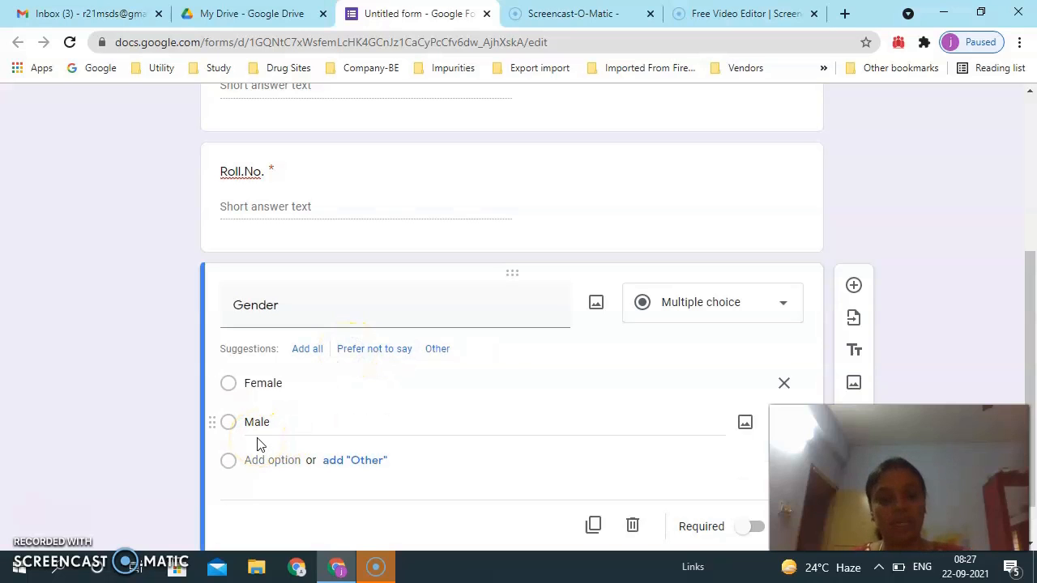
left_click(756, 531)
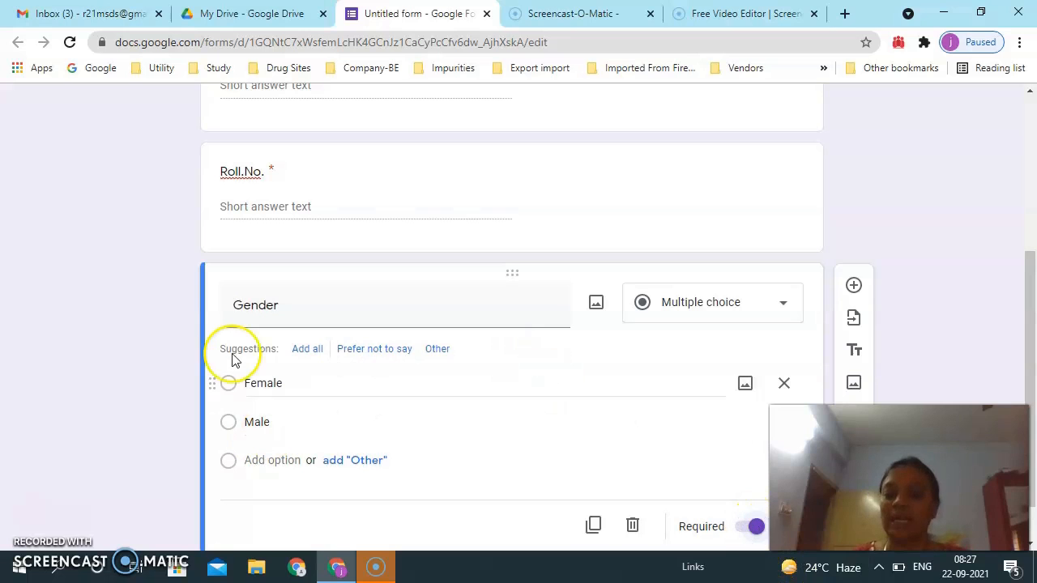
Step: Add a blank question after Gender and insert a new section below it
left_click(855, 286)
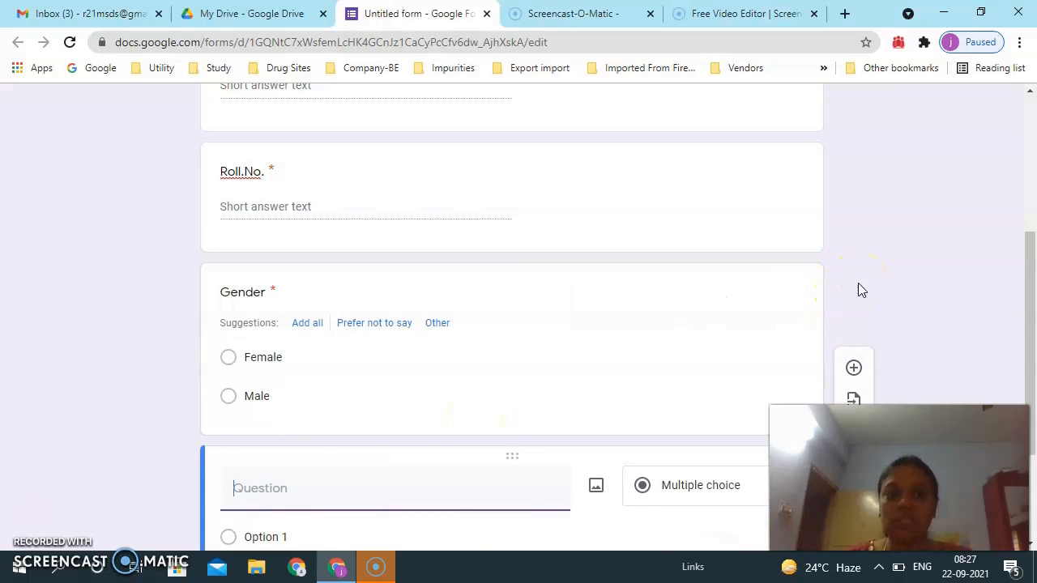
scroll(480, 312, "up", 1)
scroll(438, 316, "up", 1)
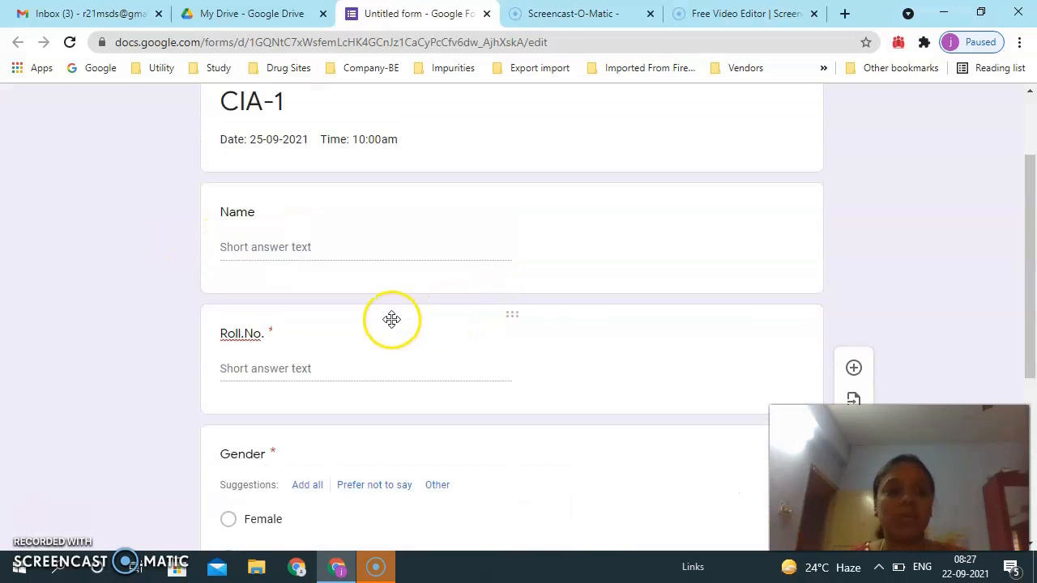
scroll(392, 319, "down", 3)
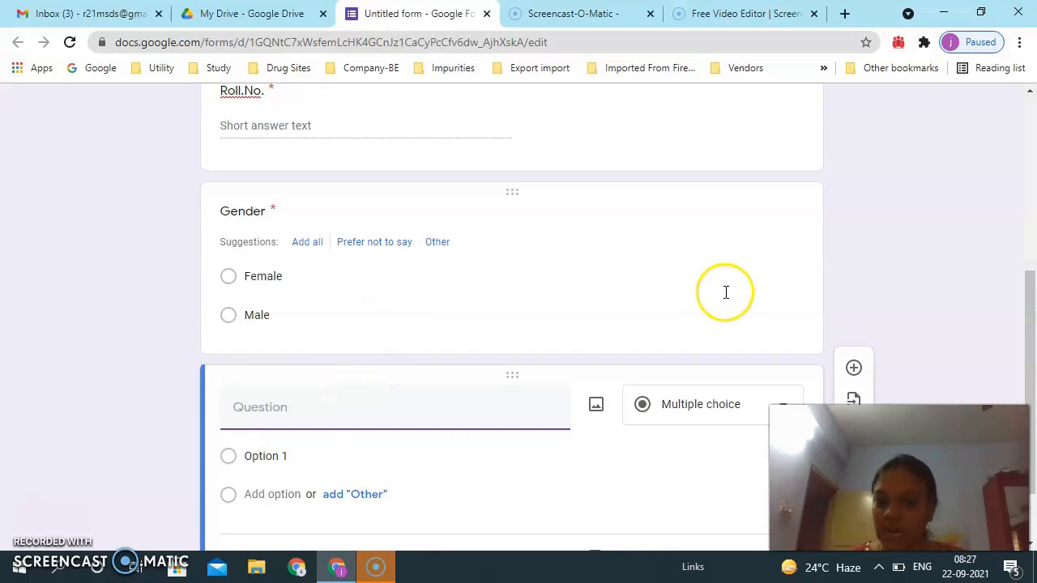
scroll(835, 334, "down", 1)
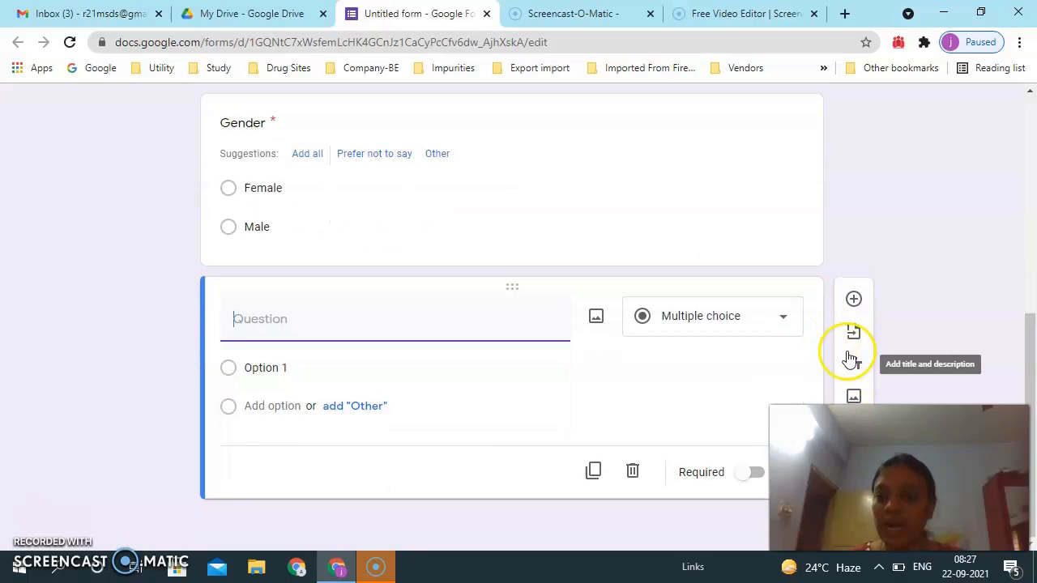
left_click_drag(865, 478, 875, 73)
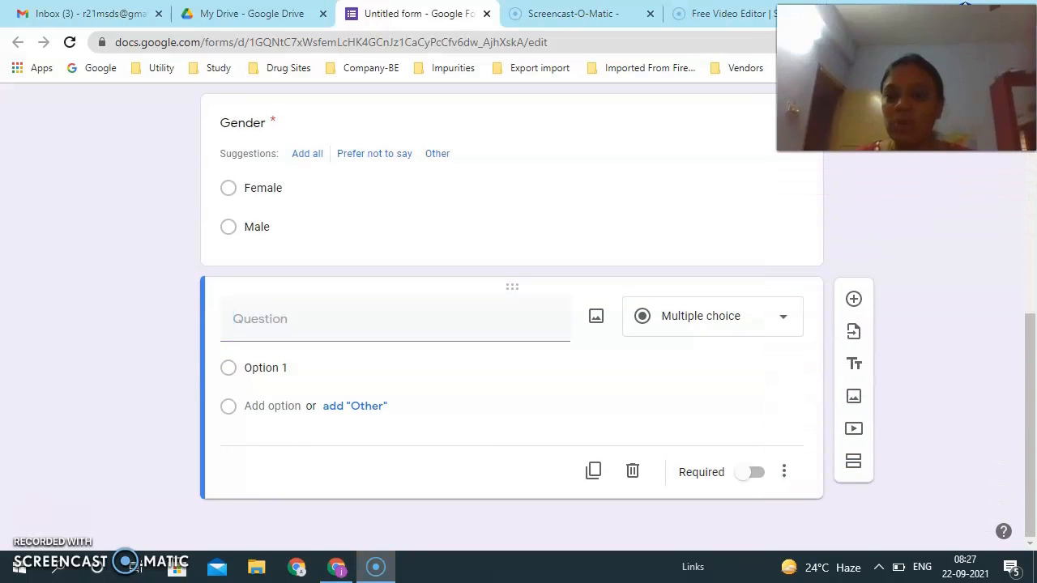
left_click(857, 463)
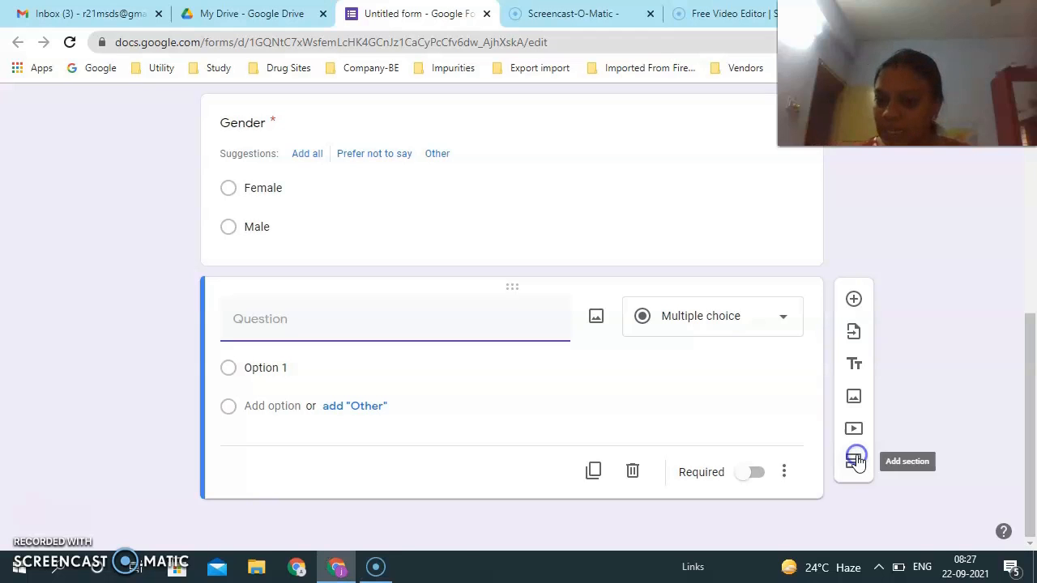
scroll(94, 369, "down", 2)
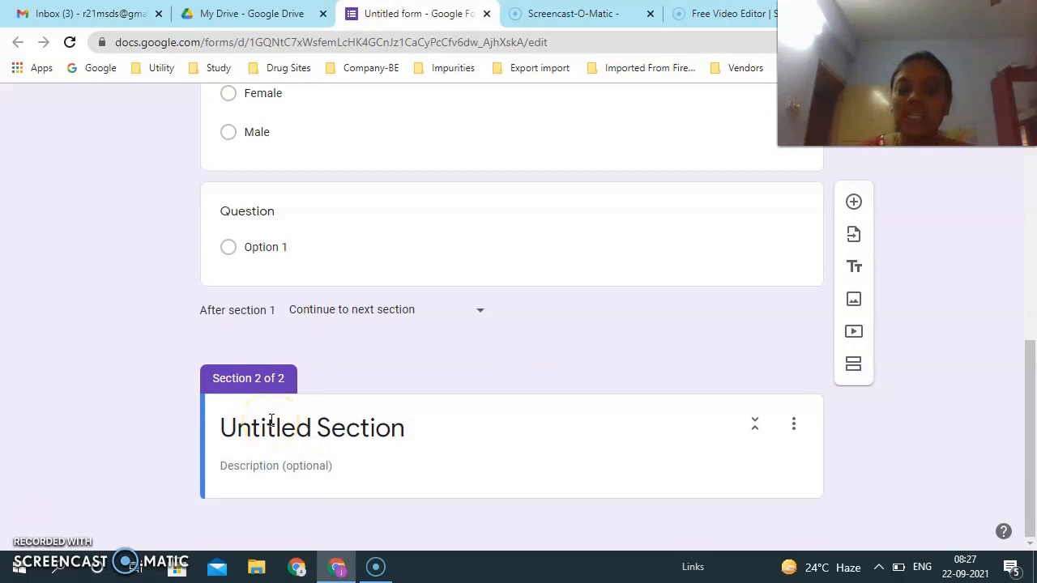
scroll(269, 405, "up", 10)
scroll(271, 420, "down", 6)
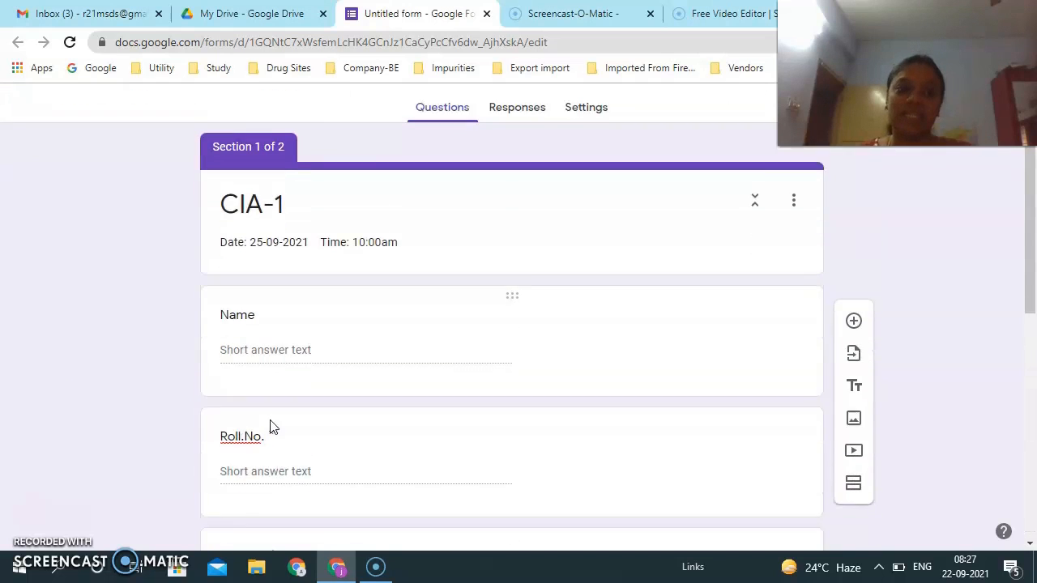
scroll(272, 420, "down", 1)
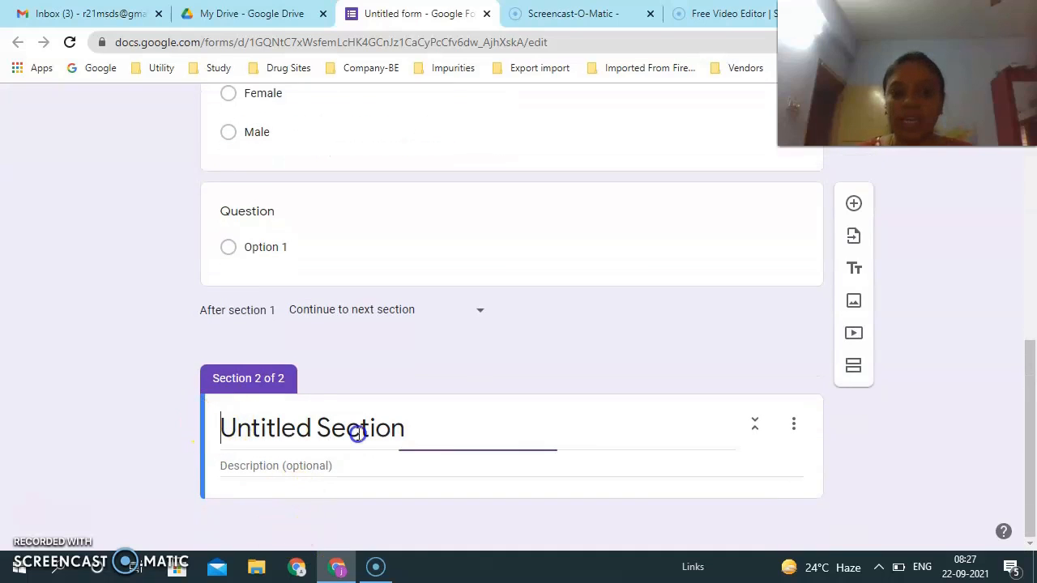
Step: Replace the second section's placeholder title with "CIA-1", copied from the first section's title
left_click(439, 435)
key("BackSpace")
scroll(439, 438, "up", 10)
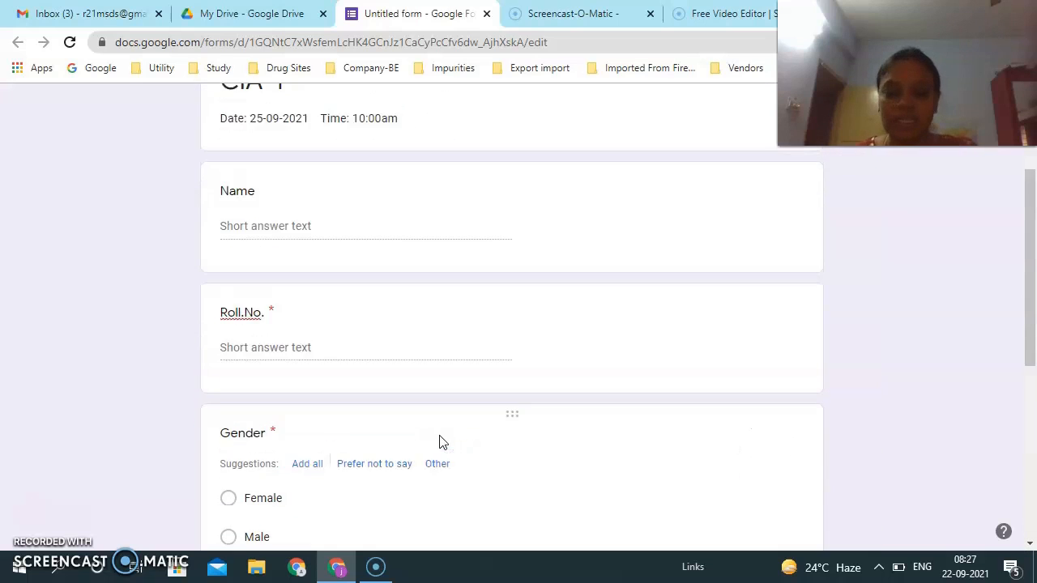
left_click(219, 256)
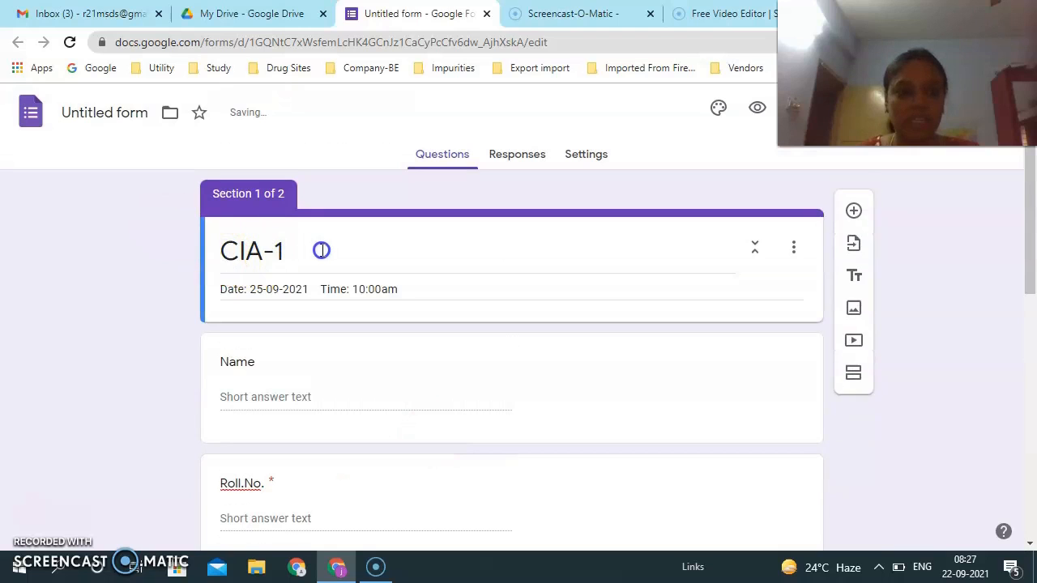
left_click_drag(222, 246, 322, 259)
key("ctrl+c")
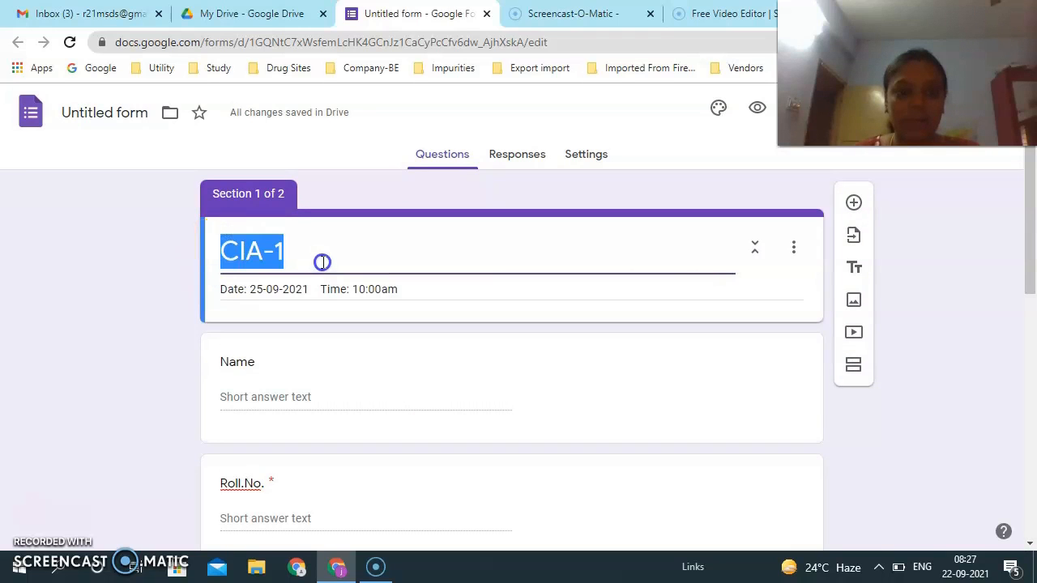
scroll(323, 266, "down", 8)
left_click(271, 432)
key("ctrl+v")
Step: Enter "Date: 26-09-2021" as the second section's description
left_click(270, 468)
type("DAte")
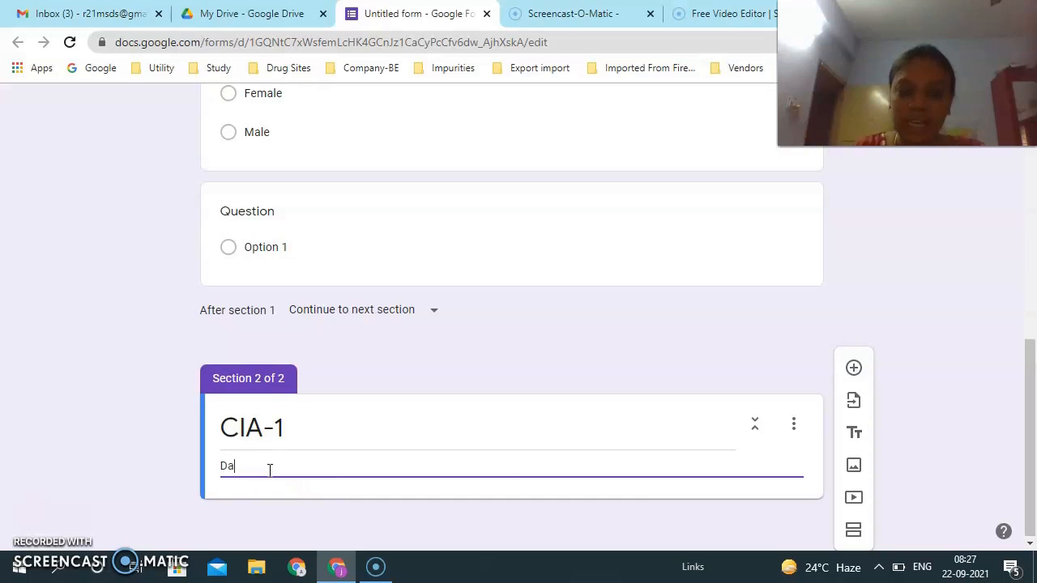
type(": 26-09-2")
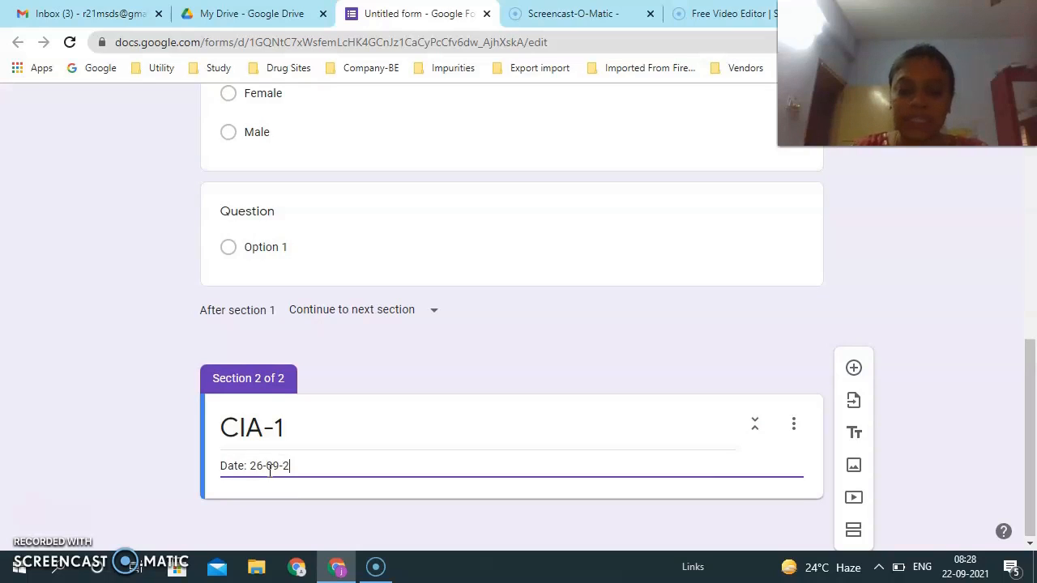
type("021")
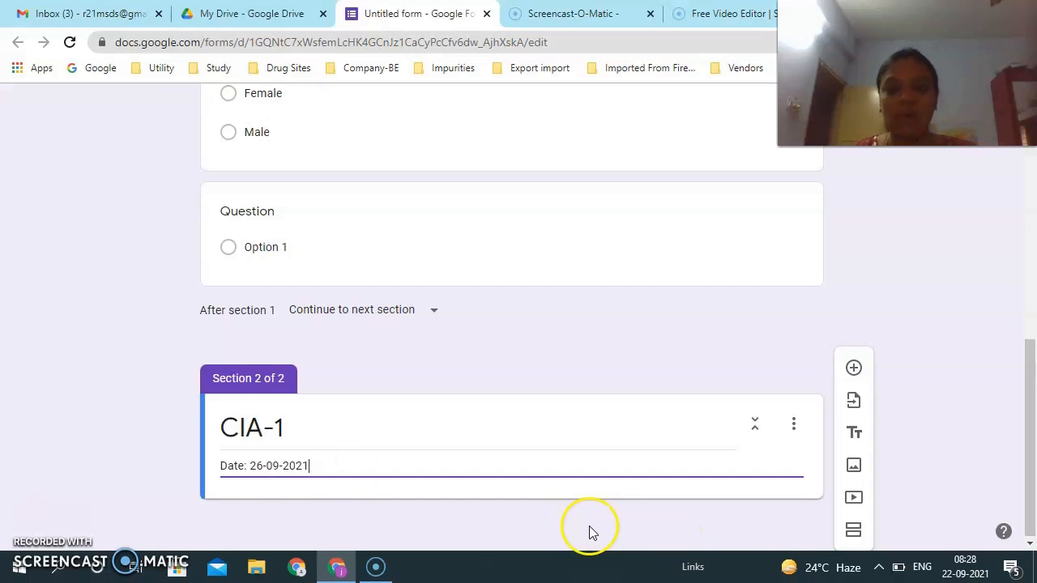
Step: Add a question titled "What is mean by data?" to the second section, with Multiple choice as its type
left_click(855, 370)
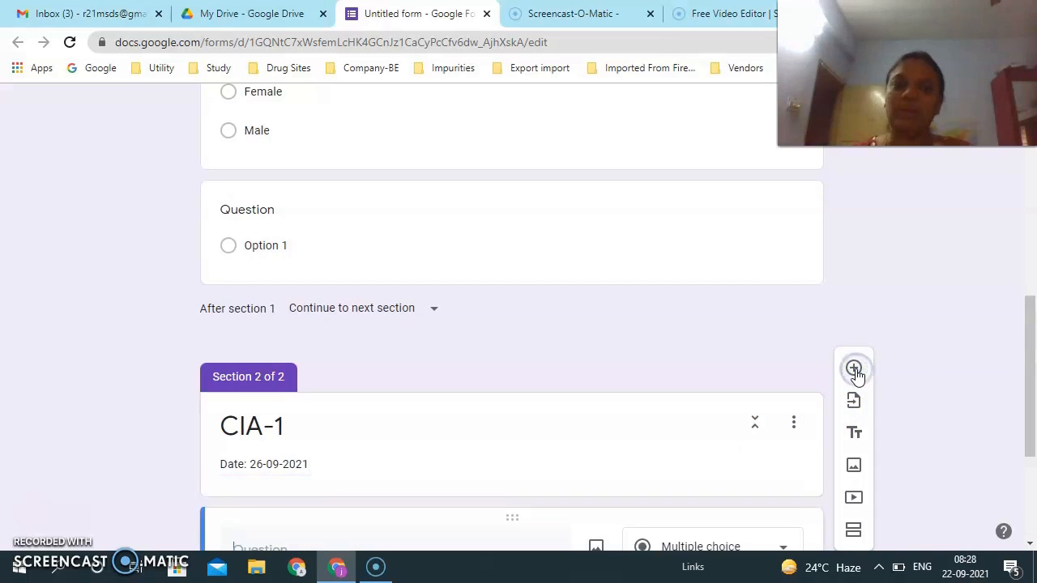
type("What is me")
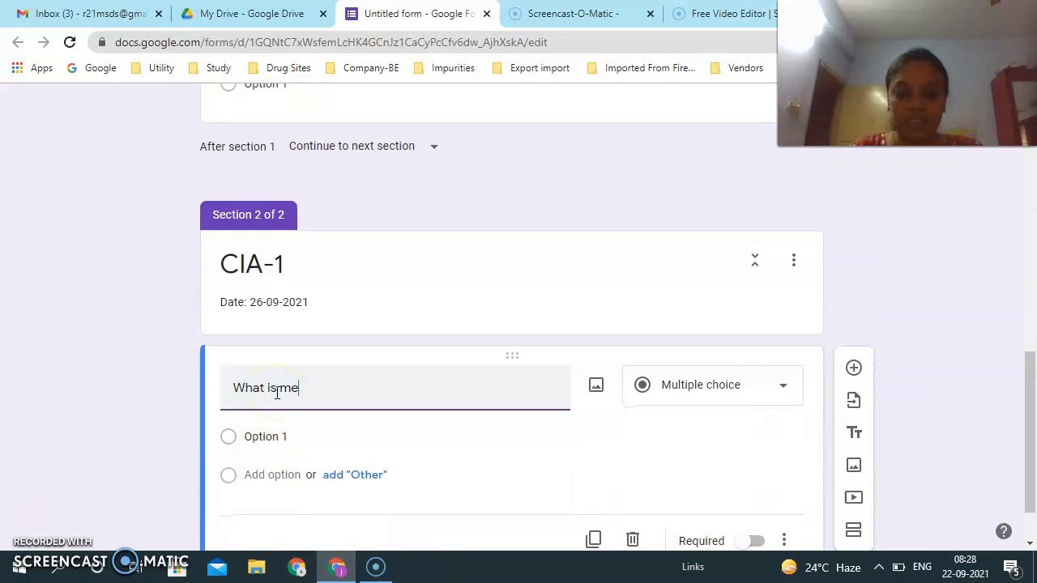
type("an by")
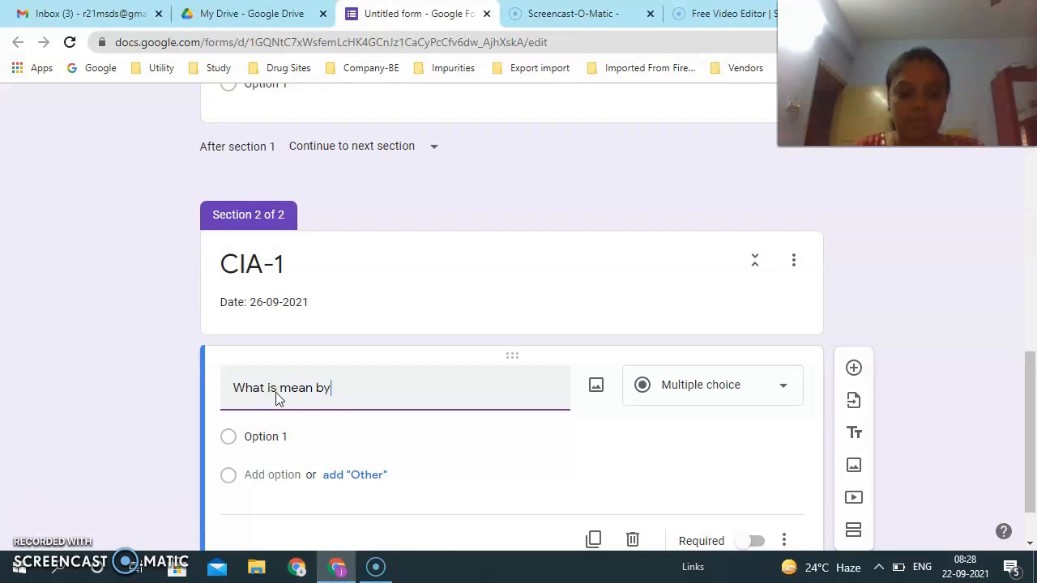
type(" data?")
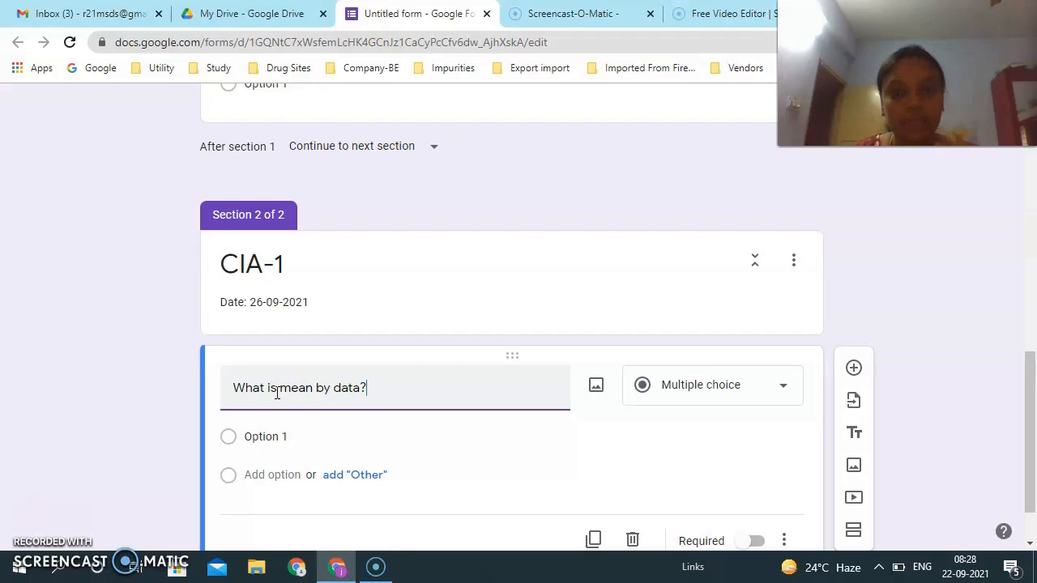
left_click(783, 387)
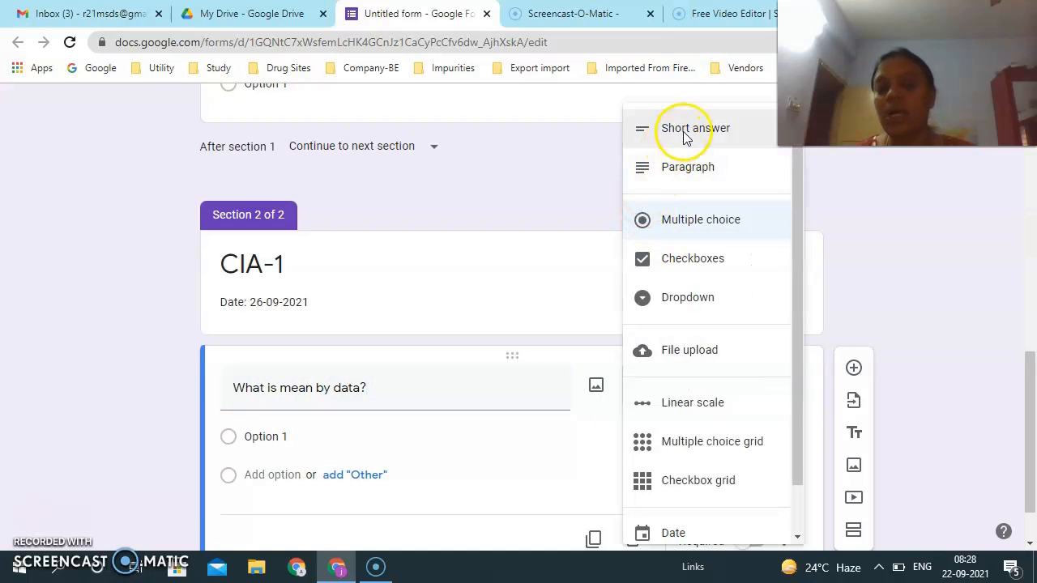
left_click(668, 220)
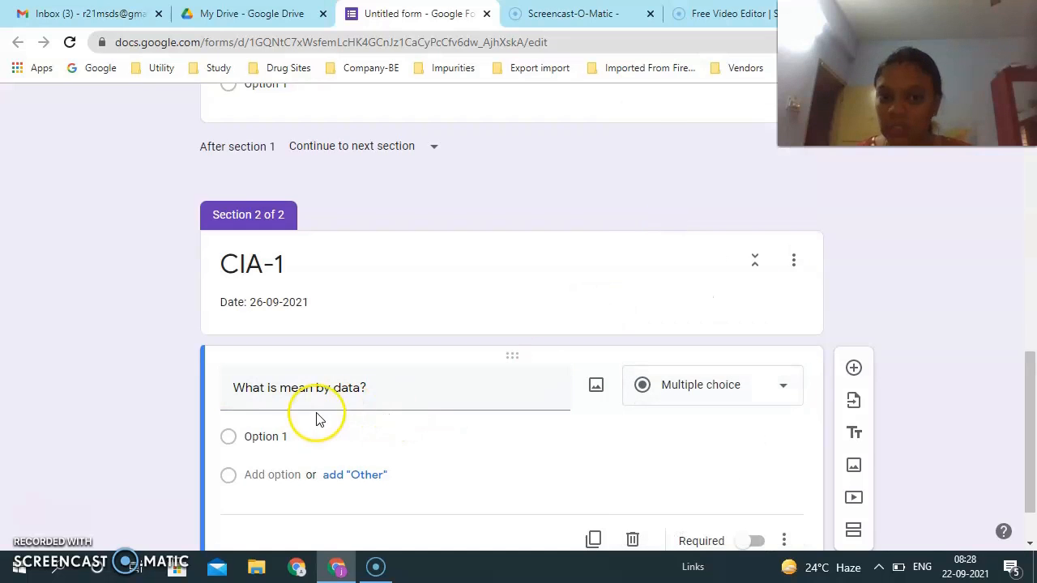
Step: Enter "Information" as the first answer option and "nothing" as the second for the data question
left_click(297, 437)
key("BackSpace")
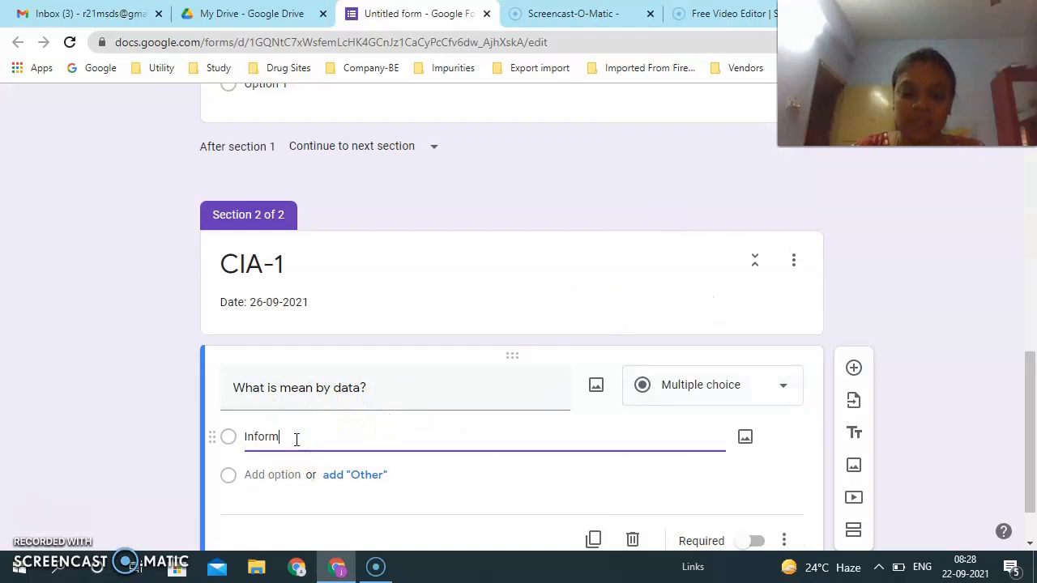
left_click(285, 477)
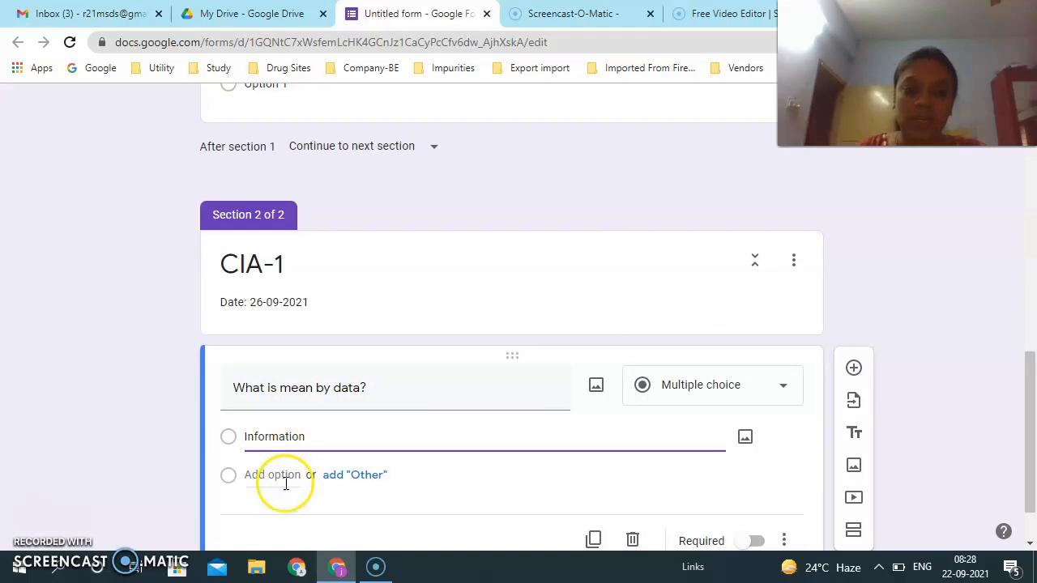
key("BackSpace")
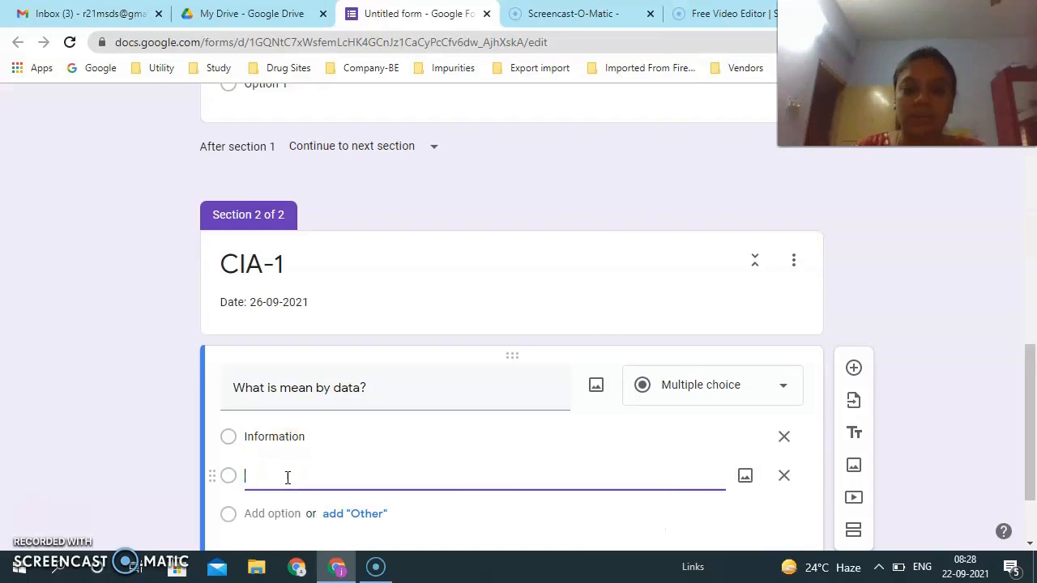
type("raw fact")
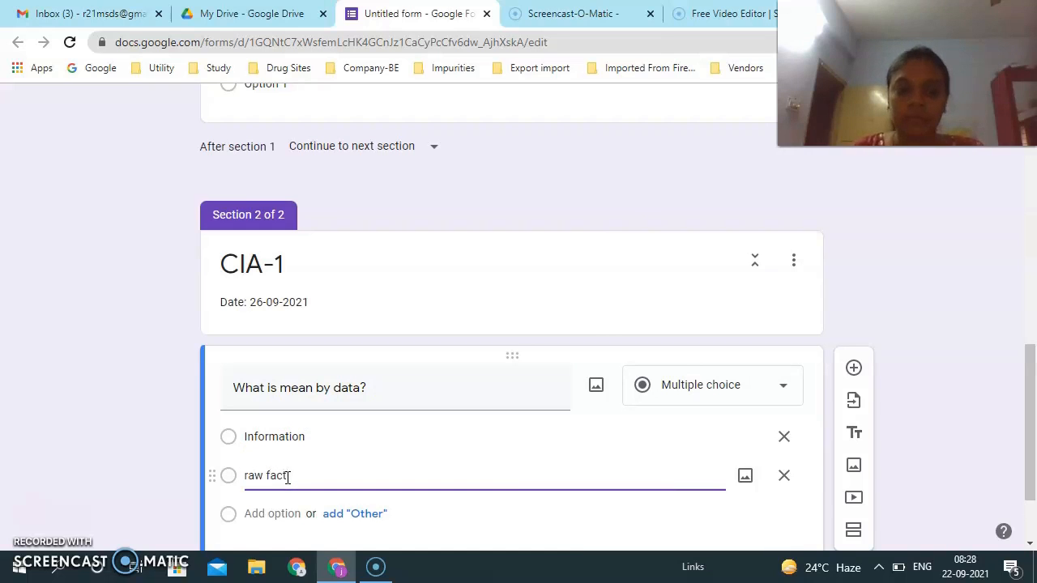
key("BackSpace")
key("BackSpace")
key("BackSpace")
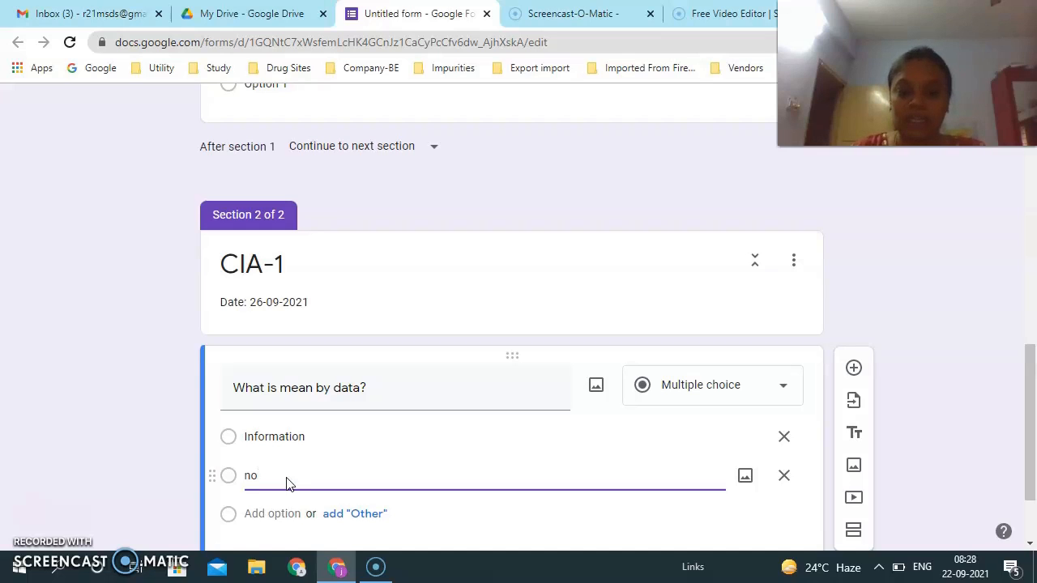
type("thing")
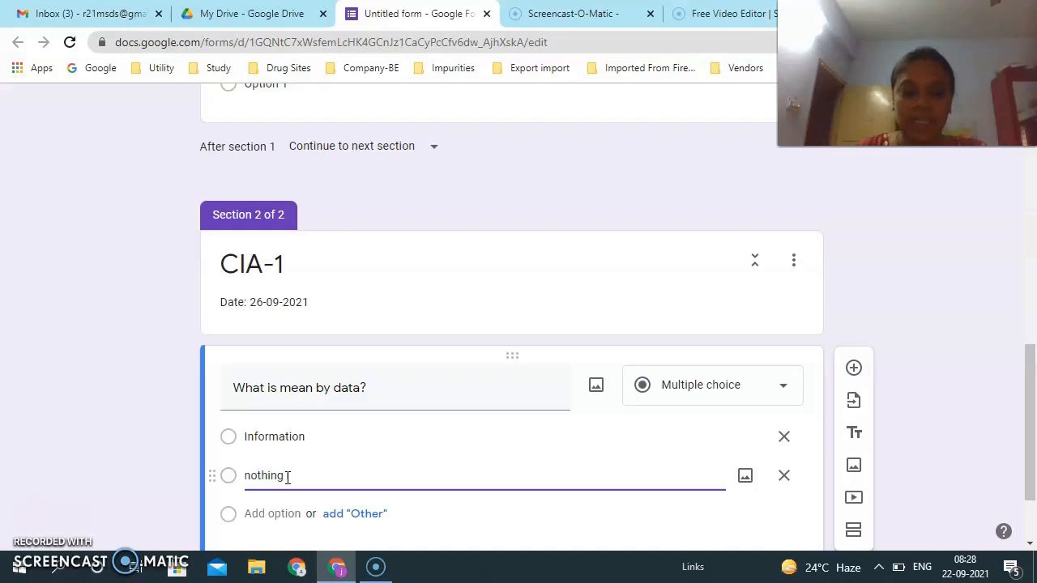
Step: Add "data is a data" as the data question's third answer option and make the question required
left_click(258, 514)
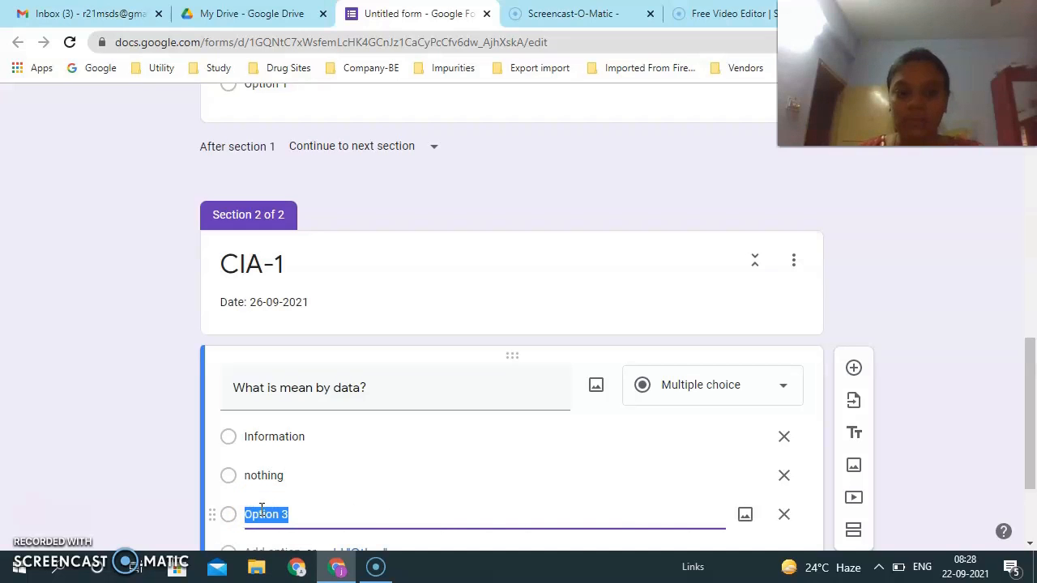
scroll(261, 510, "down", 1)
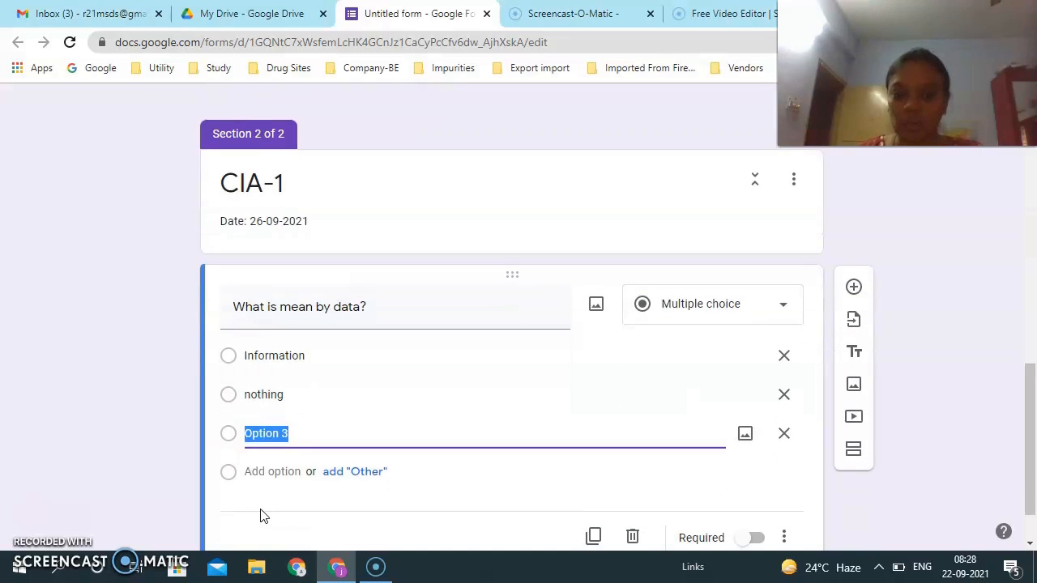
key("BackSpace")
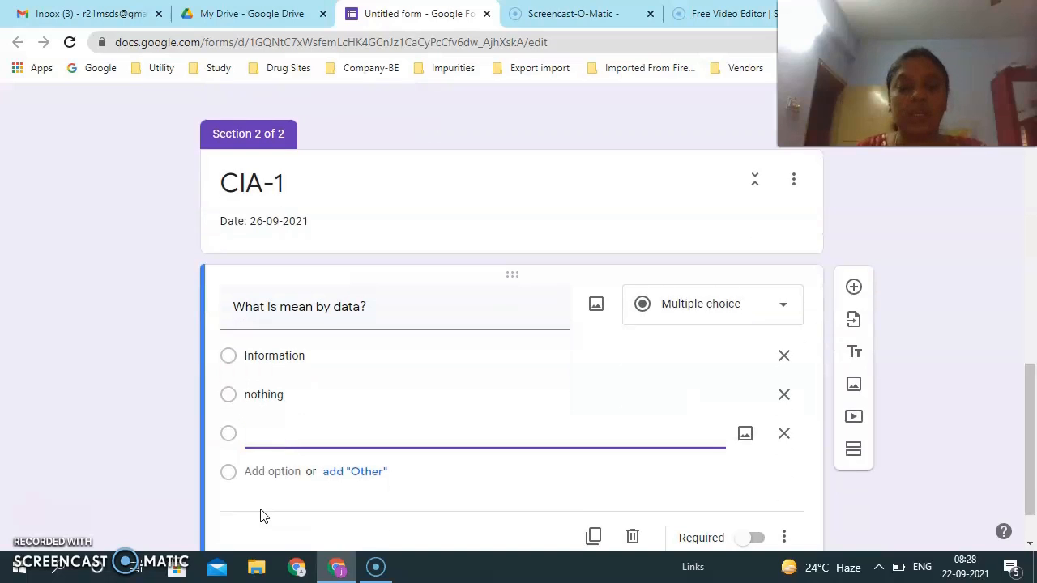
type("data")
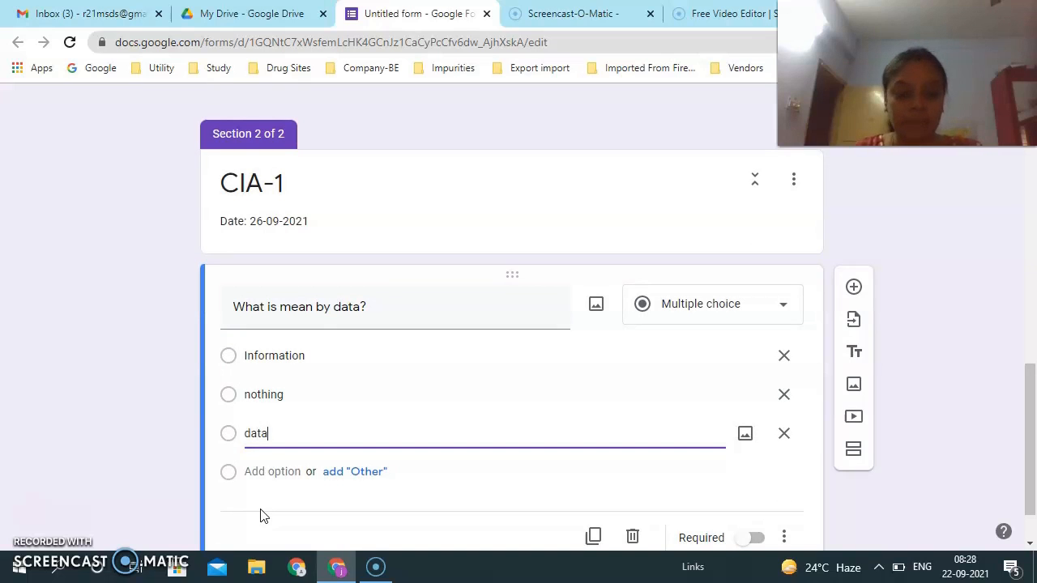
type(" is a data")
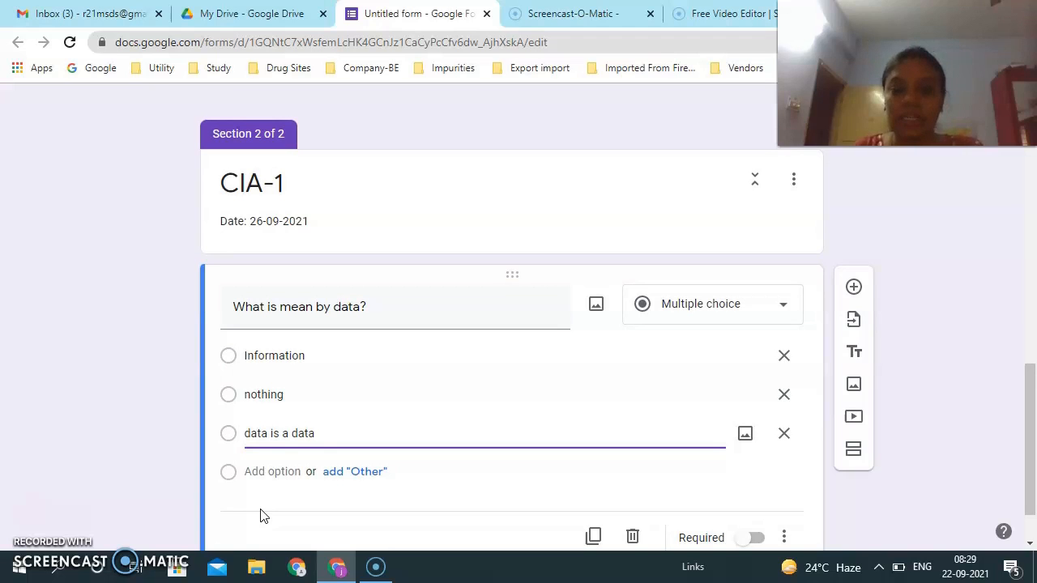
scroll(261, 516, "down", 1)
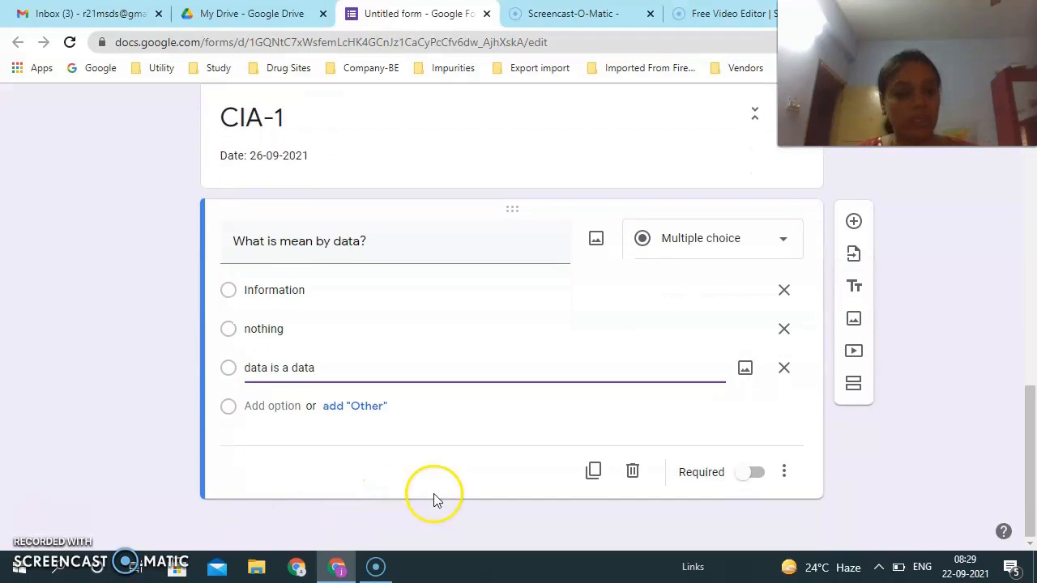
left_click(757, 474)
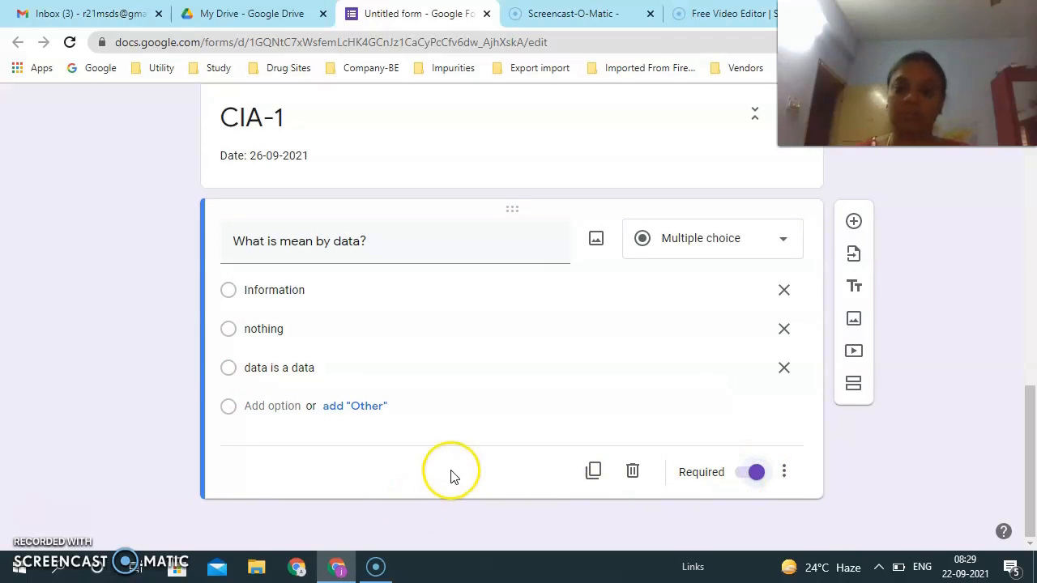
Step: Add a question titled "upload your answers" below the data question, with File upload as its type, and allow respondents to upload files to Drive
left_click(855, 223)
left_click(465, 447)
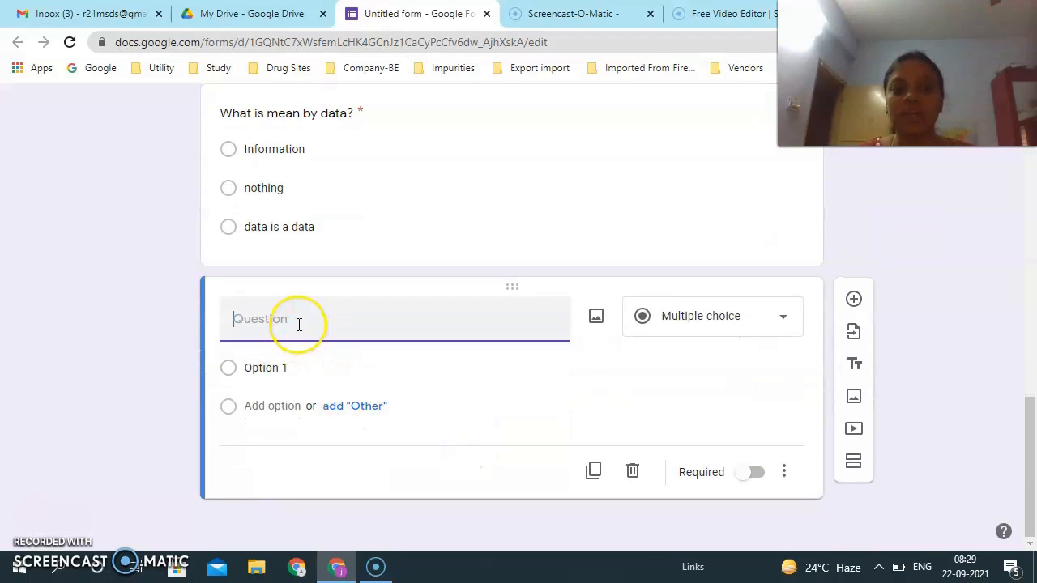
type("u")
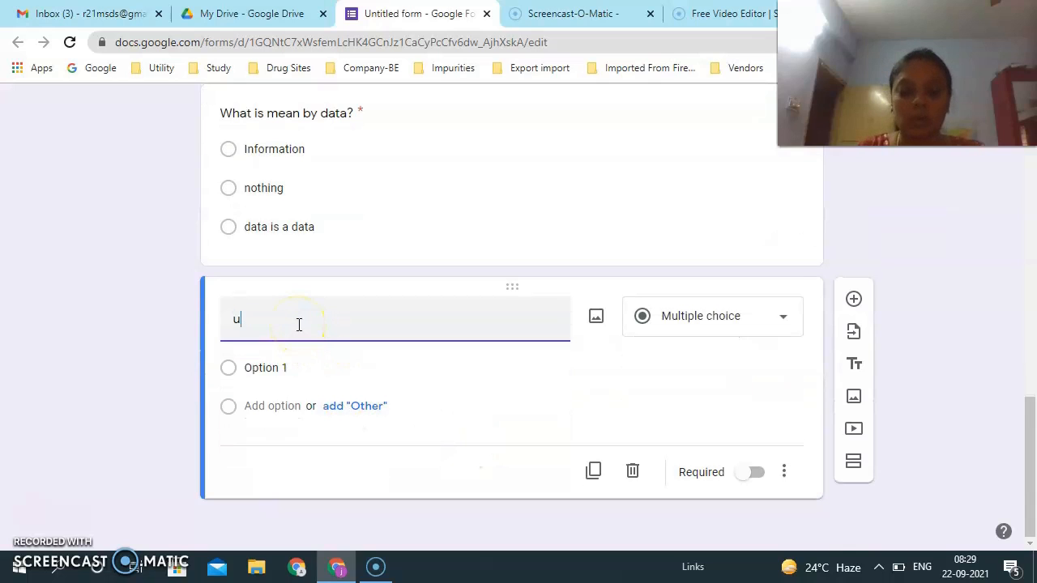
type("pload your answ")
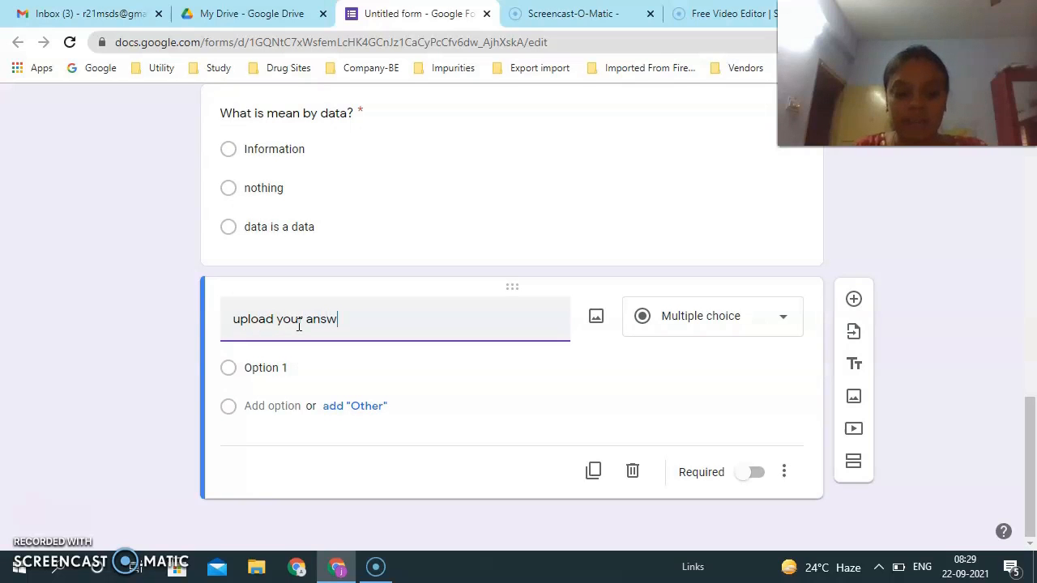
left_click(781, 318)
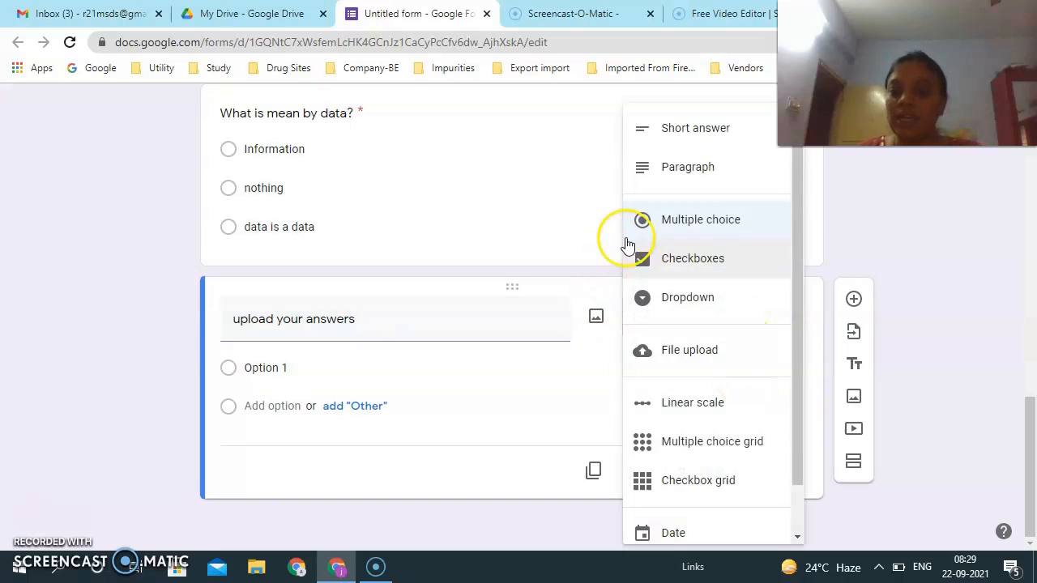
left_click(674, 356)
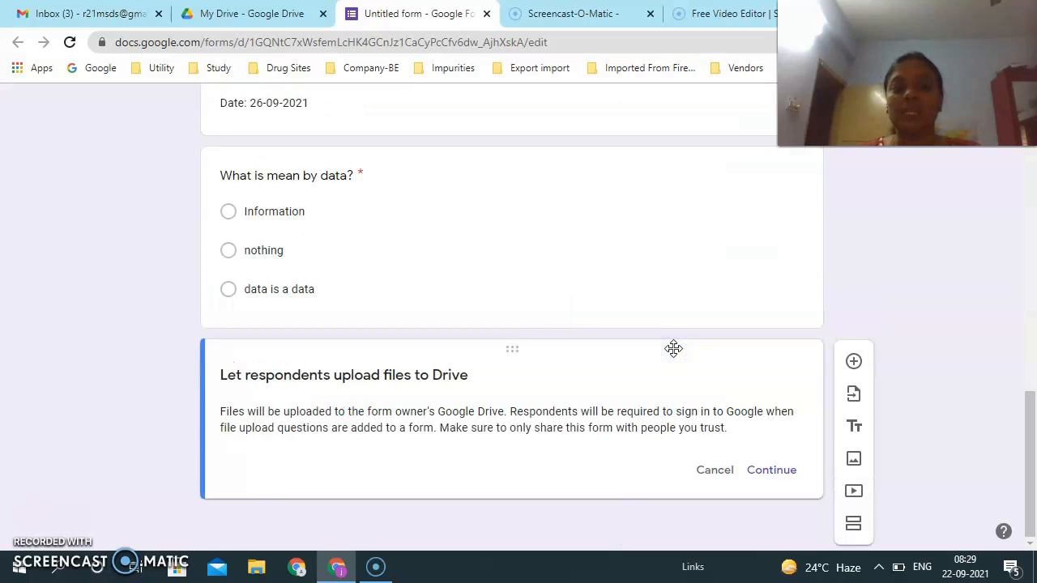
left_click(772, 472)
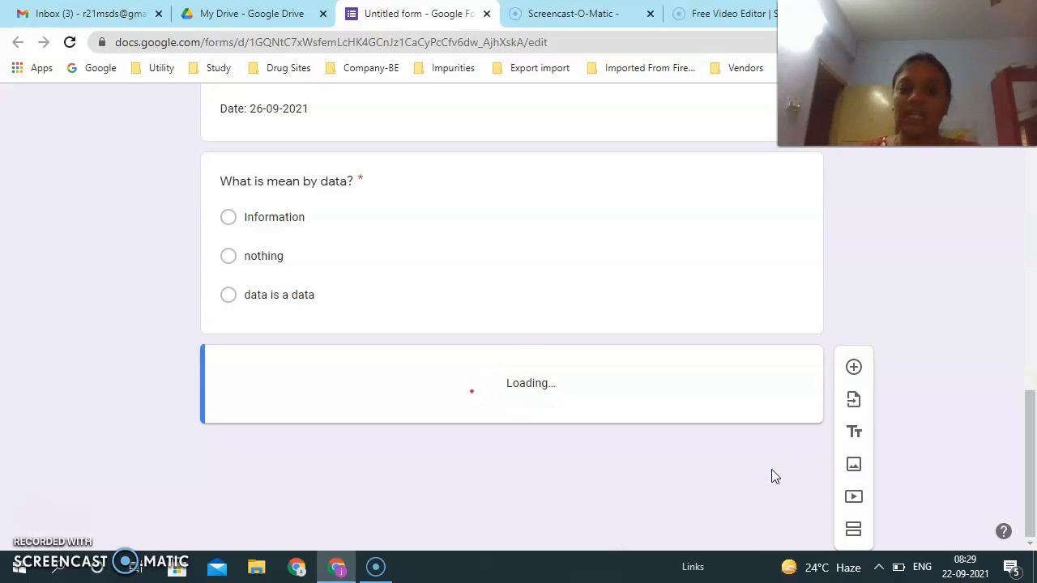
Step: Limit the "upload your answers" question to a maximum of 5 files with a maximum file size of 10 MB
scroll(553, 438, "down", 1)
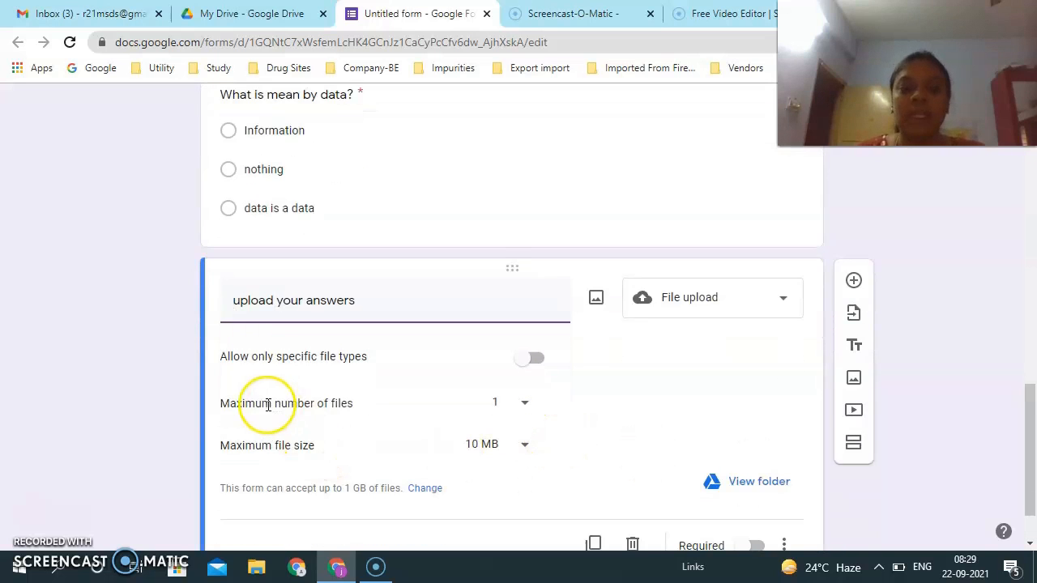
scroll(268, 404, "down", 1)
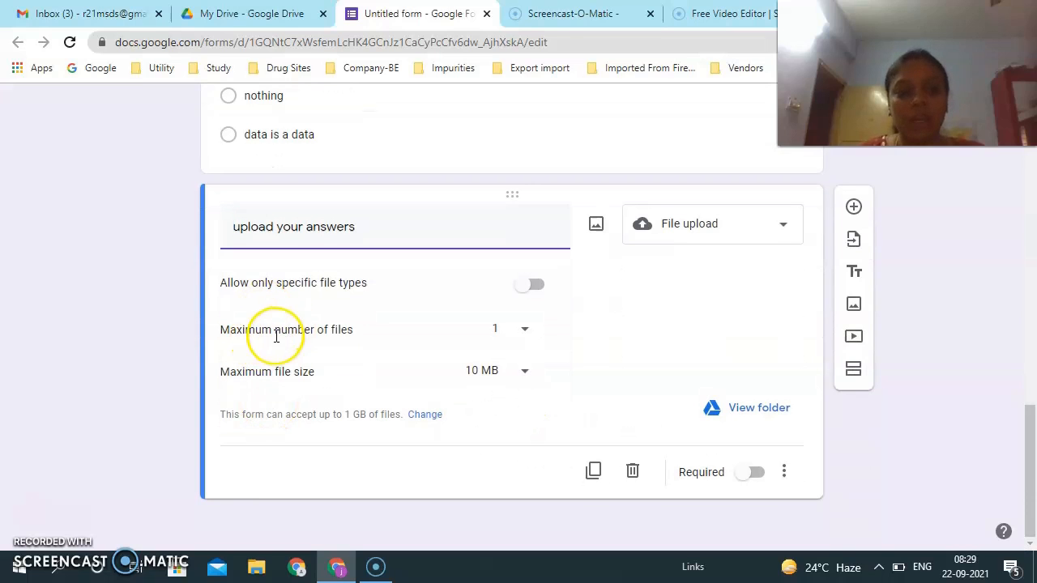
left_click(525, 329)
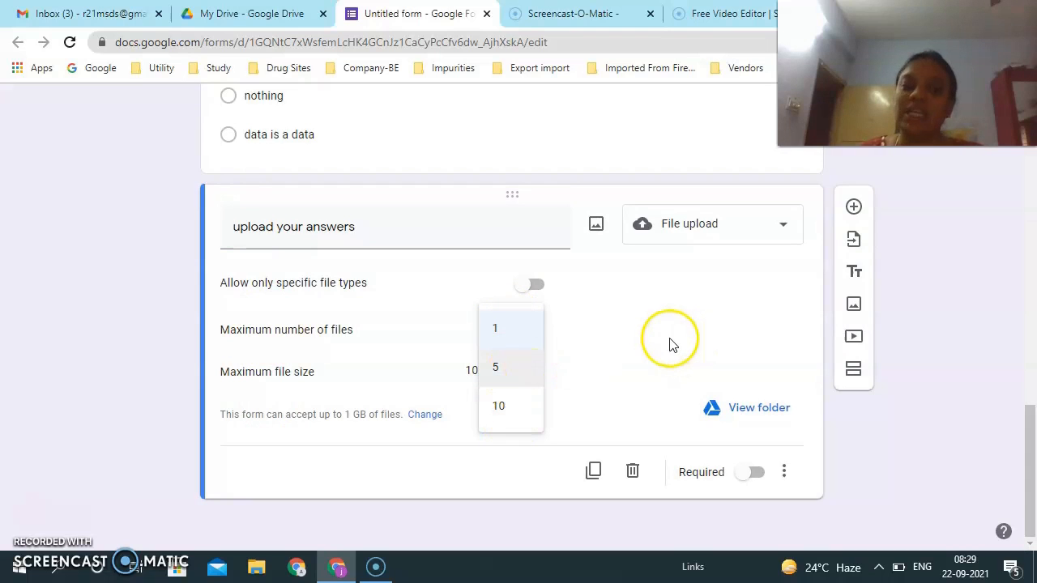
left_click(338, 393)
left_click(525, 375)
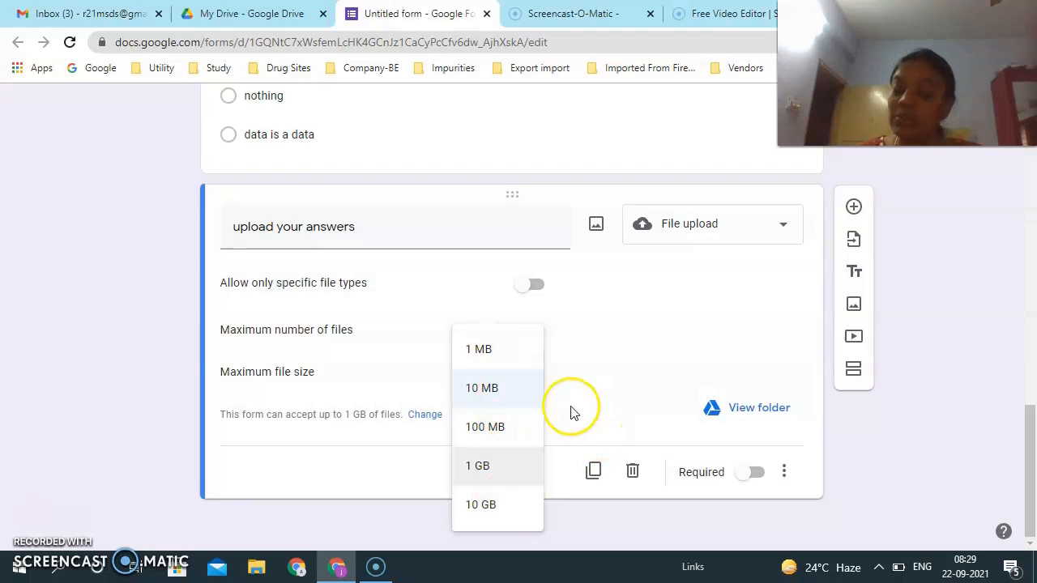
left_click(485, 390)
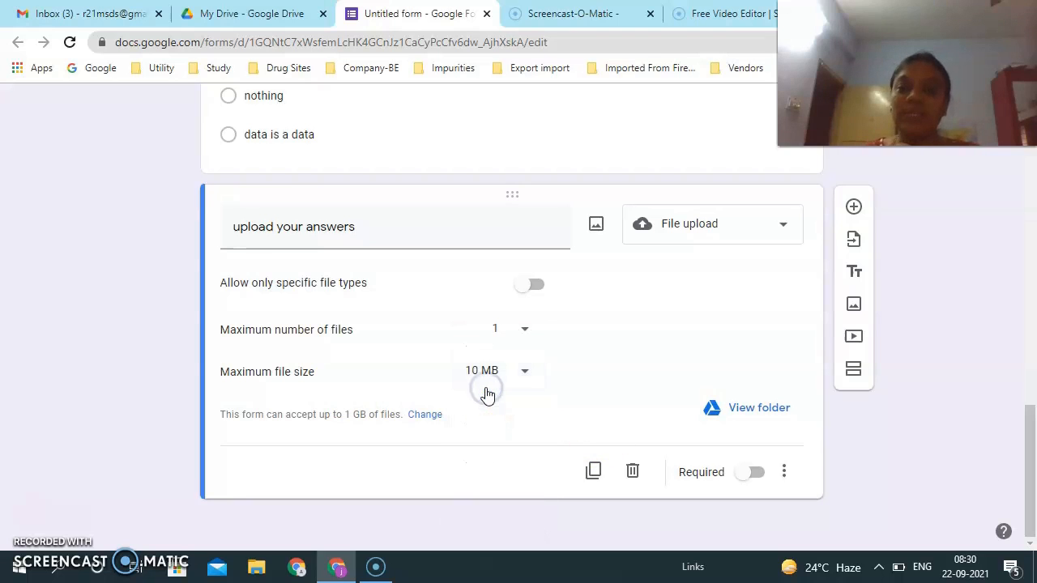
left_click(523, 334)
left_click(511, 376)
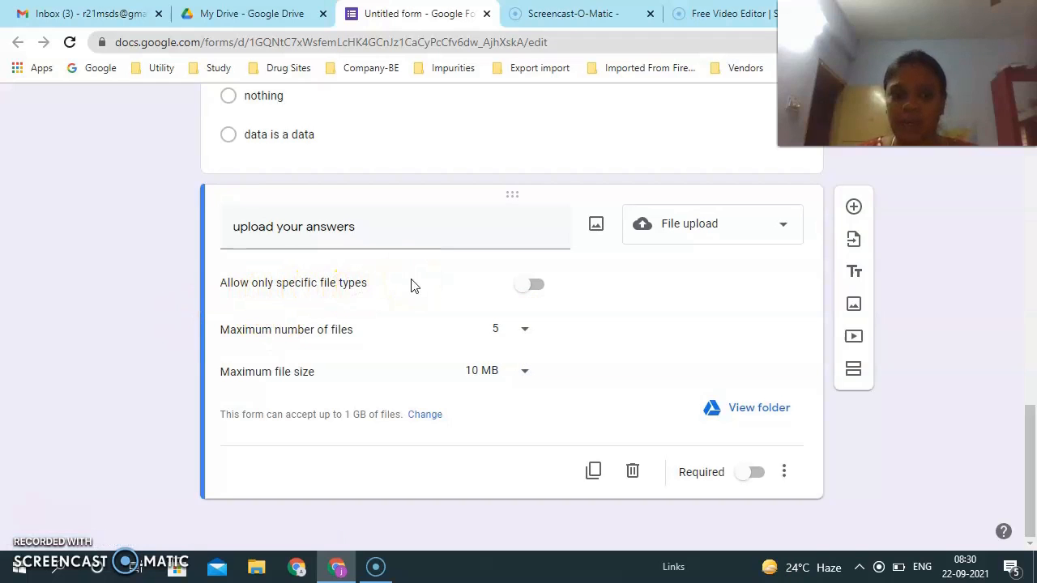
Step: Allow only Document, Spreadsheet, PDF, Image and Audio files for the upload question and make it required
left_click(537, 288)
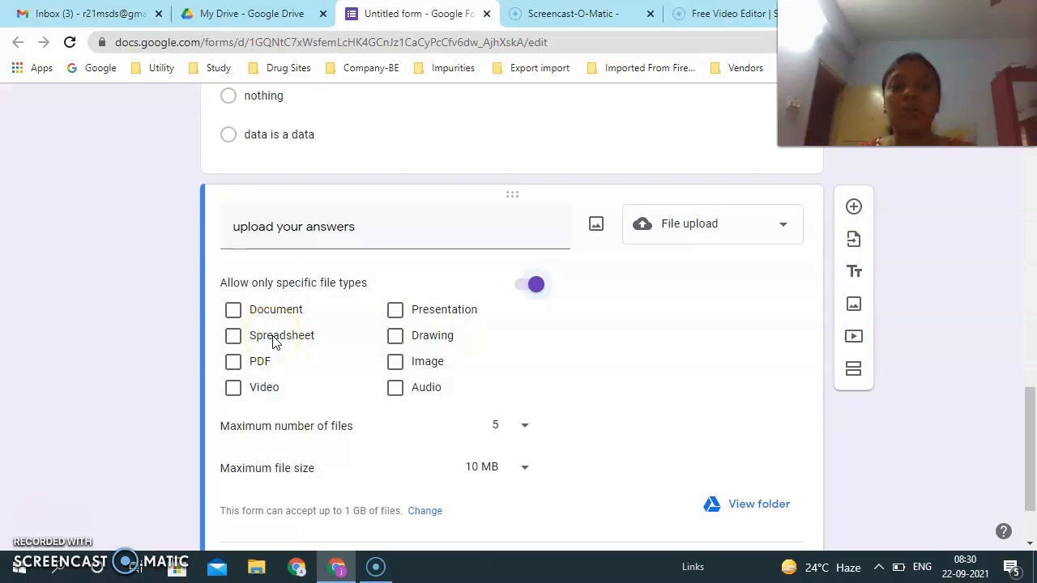
left_click(232, 310)
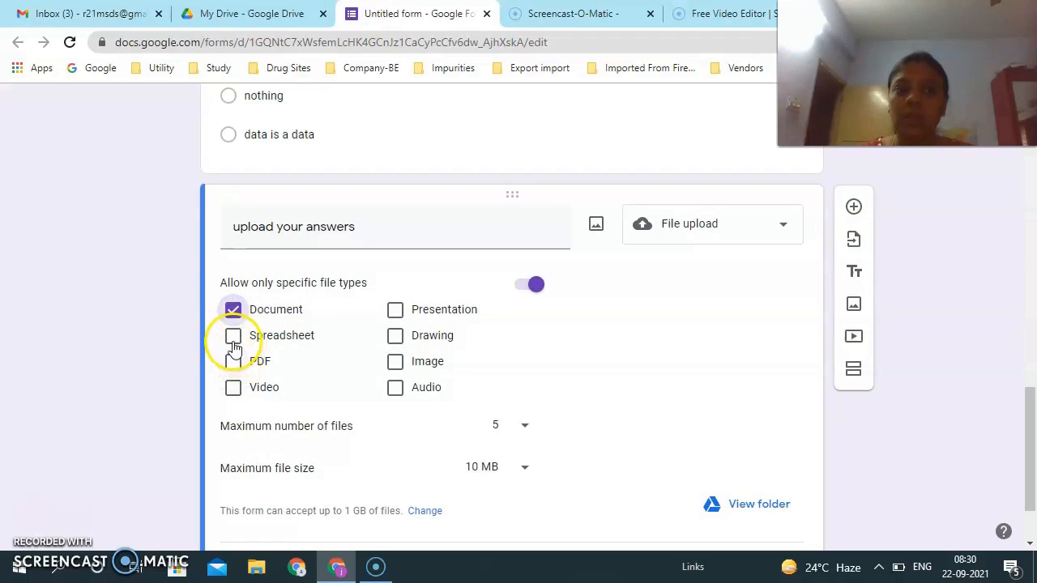
left_click(233, 337)
left_click(232, 361)
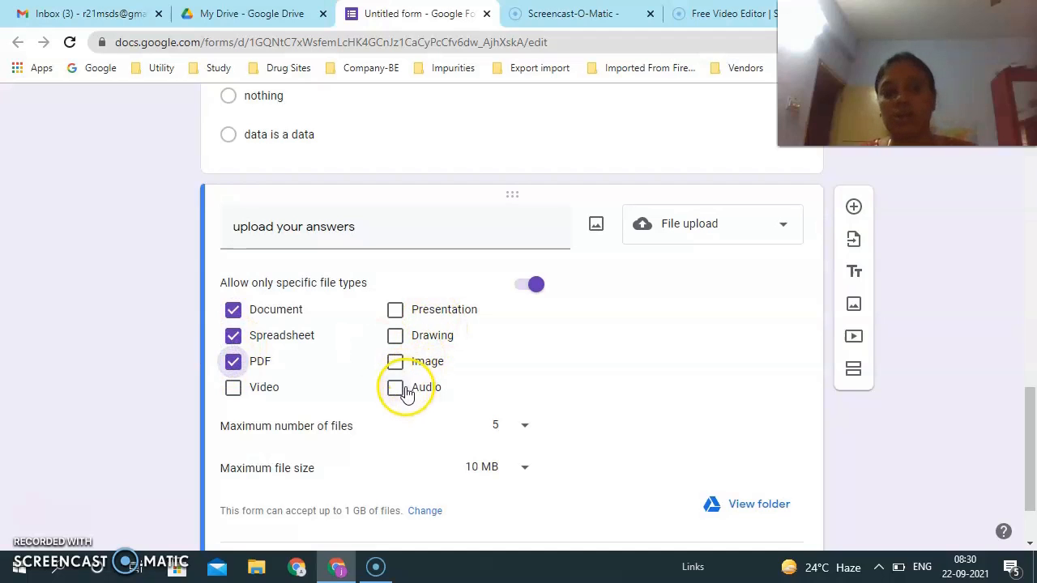
left_click(395, 364)
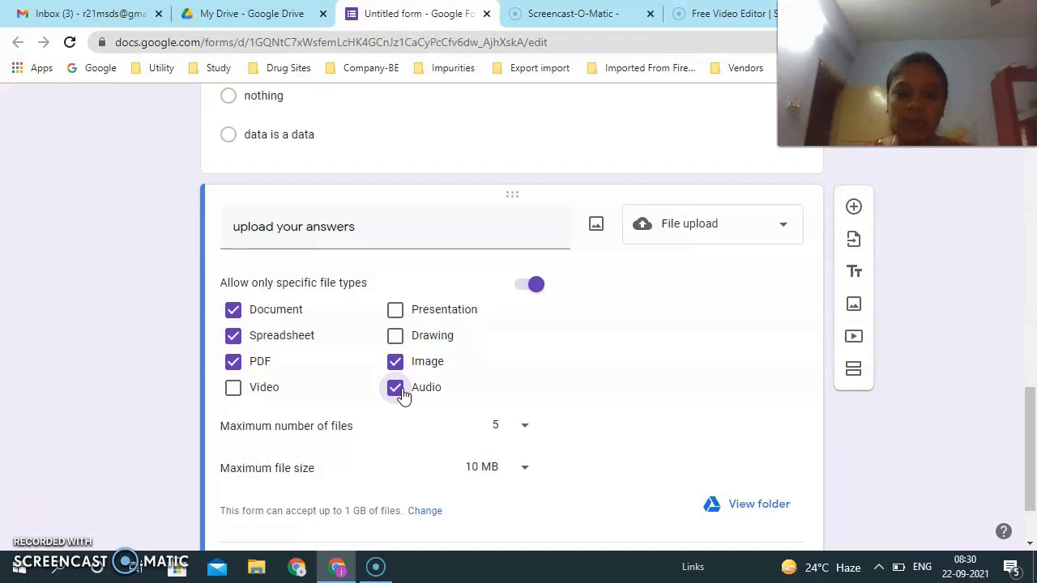
scroll(403, 396, "down", 2)
left_click(752, 476)
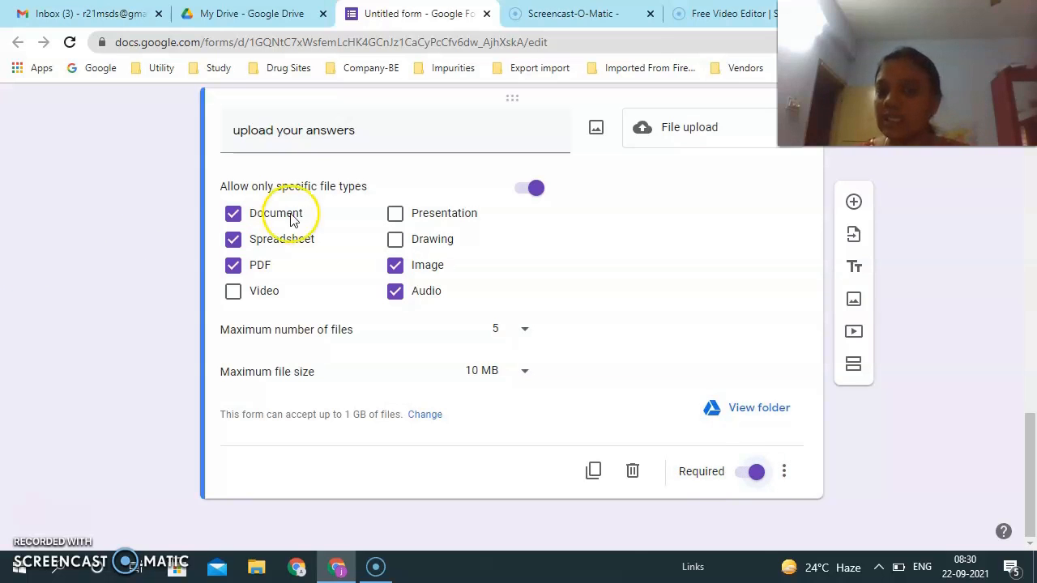
Step: Open the header image chooser from the form's theme options
scroll(255, 213, "up", 10)
left_click_drag(880, 70, 880, 334)
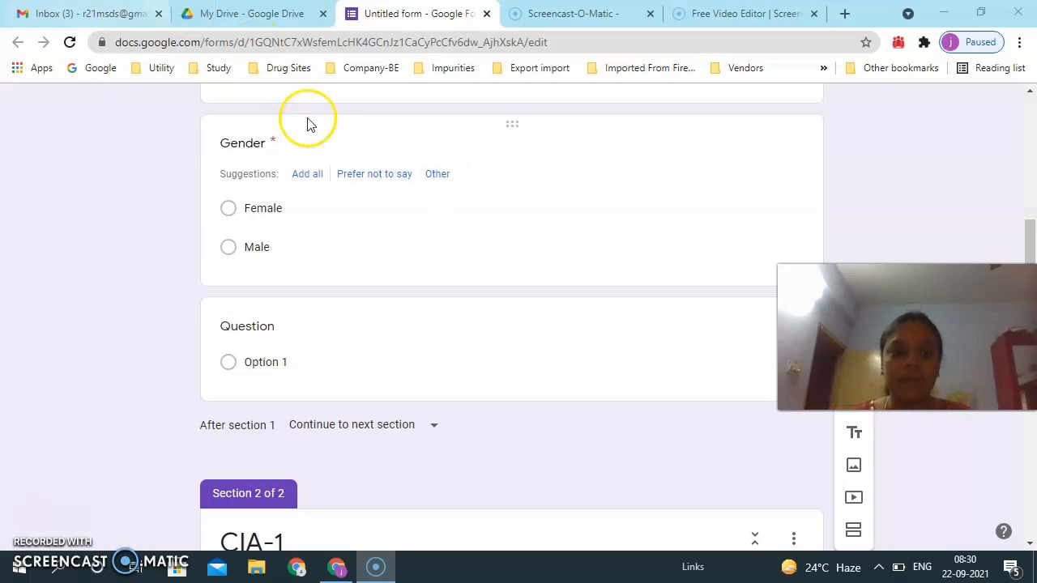
scroll(307, 124, "up", 10)
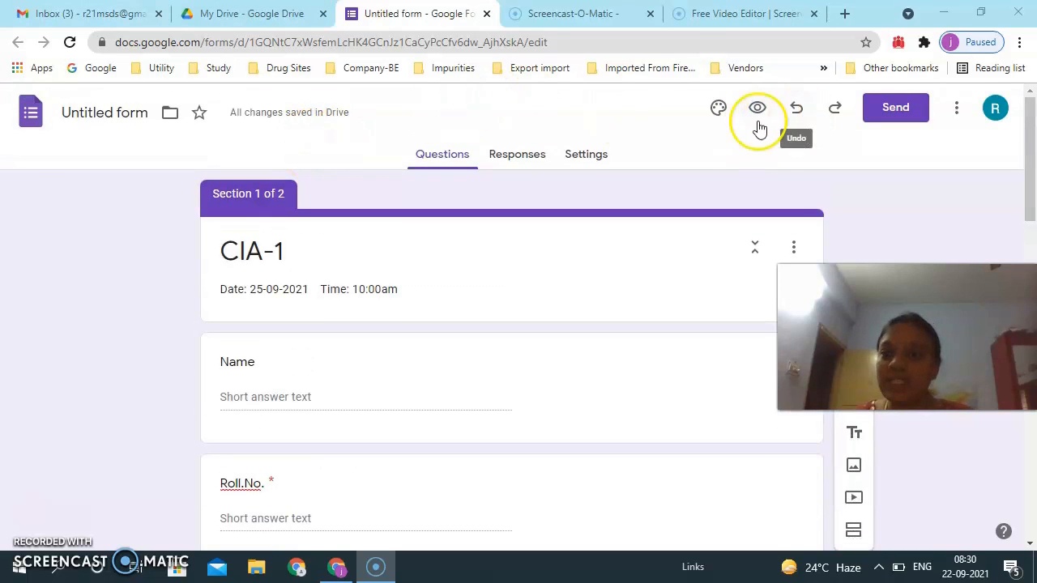
left_click(718, 111)
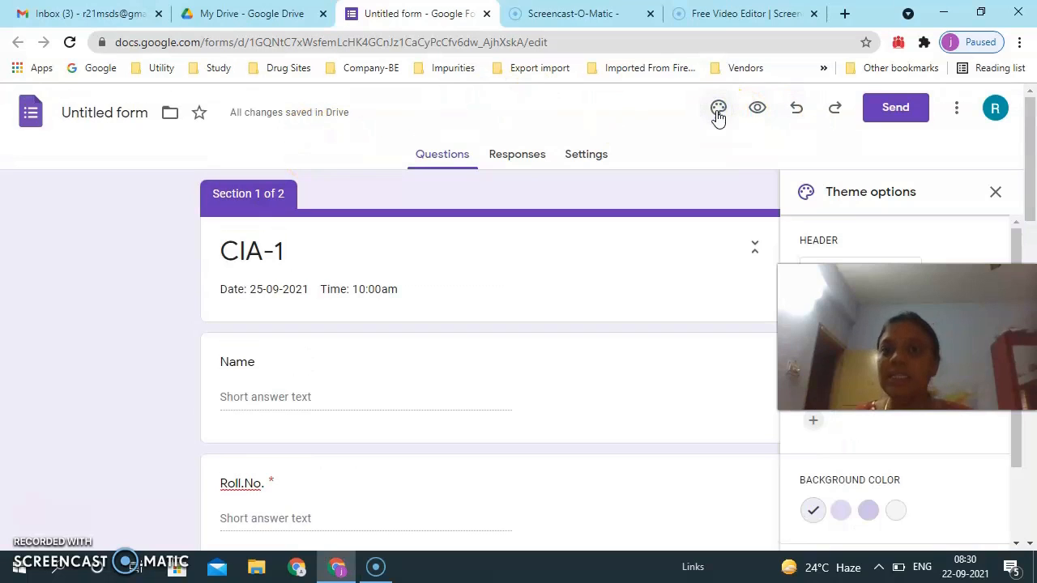
left_click_drag(880, 270, 879, 328)
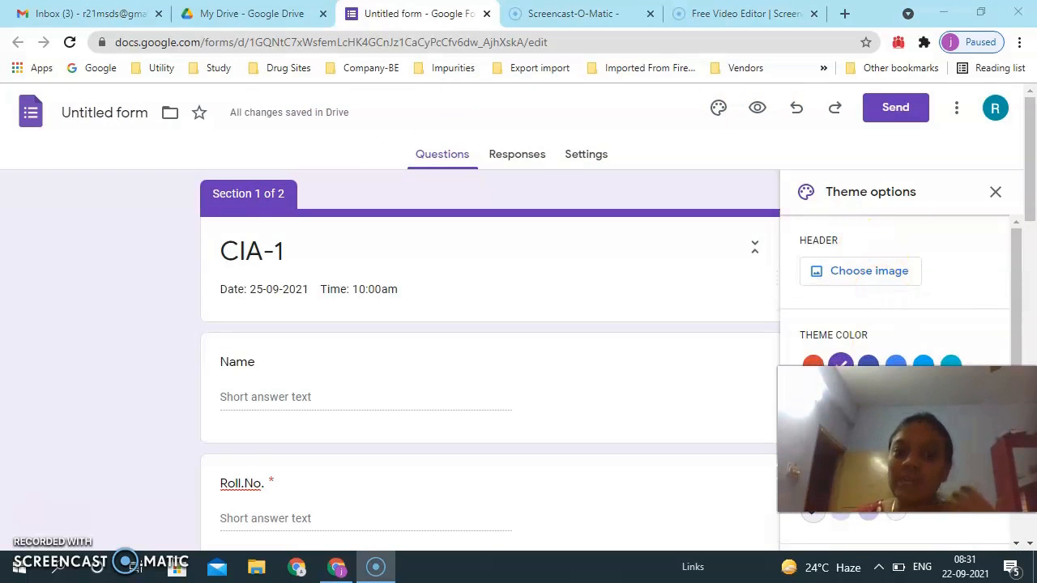
left_click(861, 279)
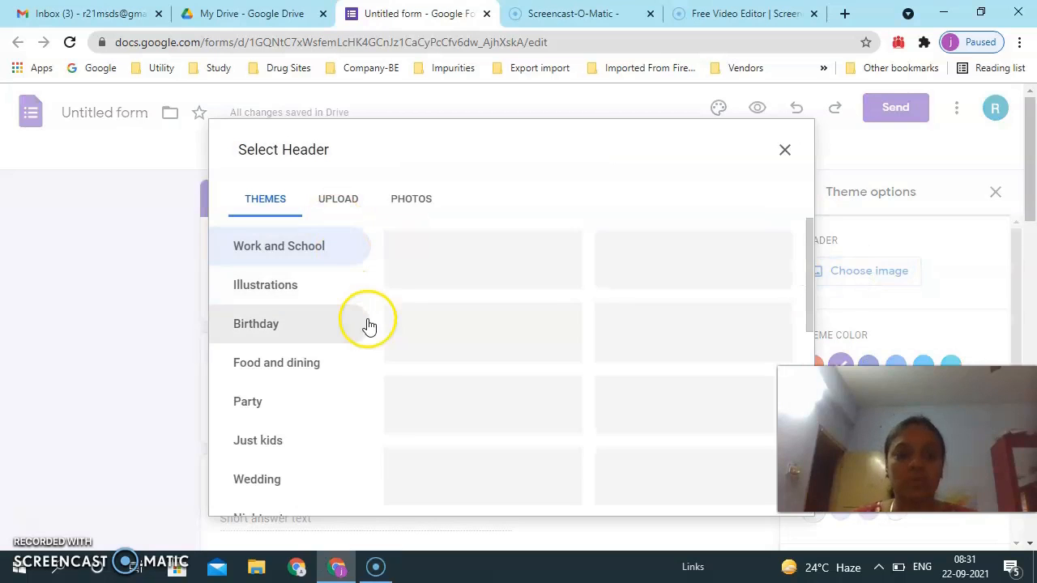
Step: Insert the open book with heart-folded pages from the Work and School themes as the form's header image
scroll(660, 324, "down", 1)
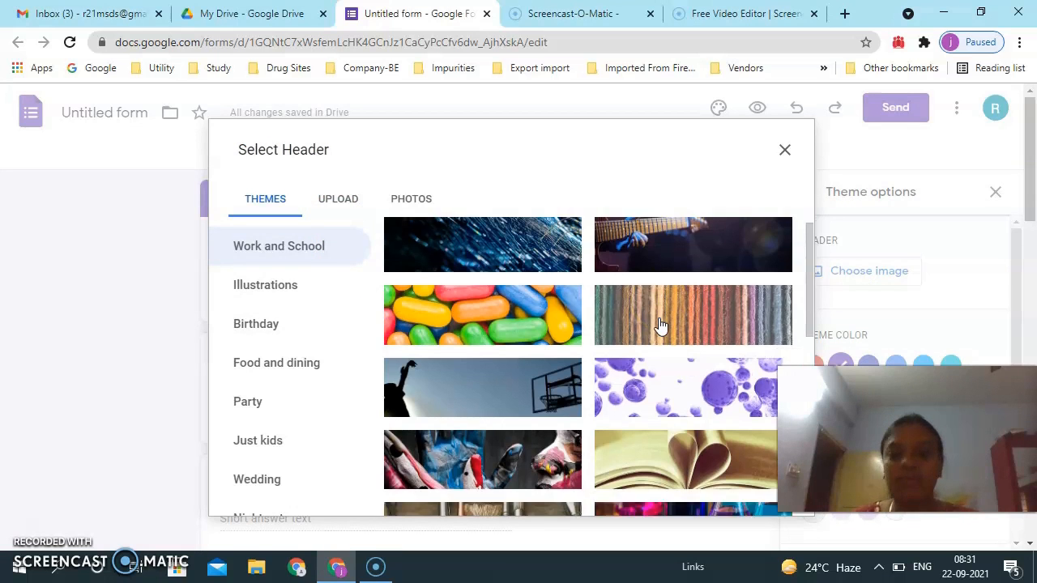
scroll(660, 324, "down", 6)
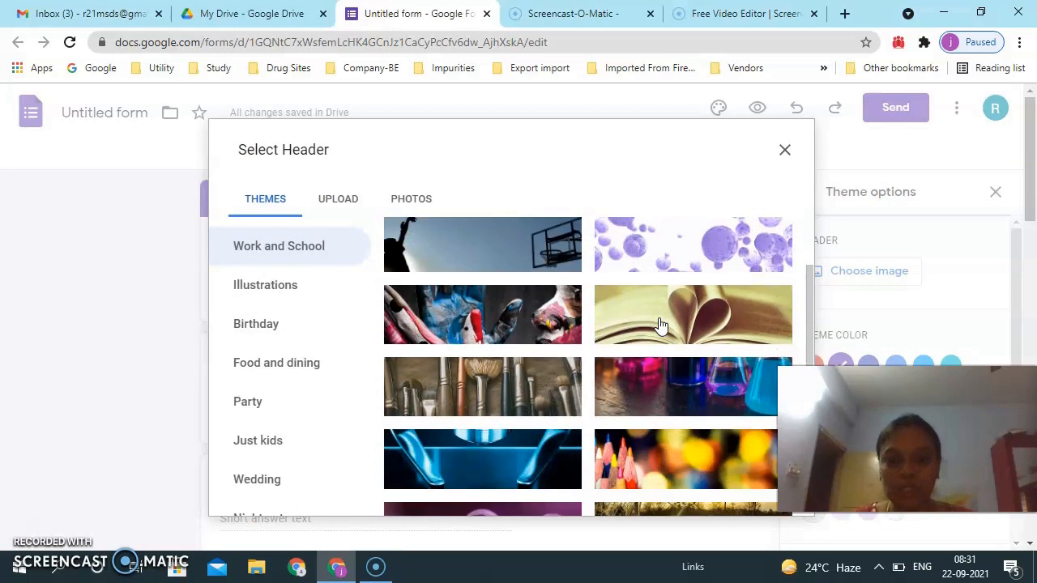
scroll(661, 326, "down", 1)
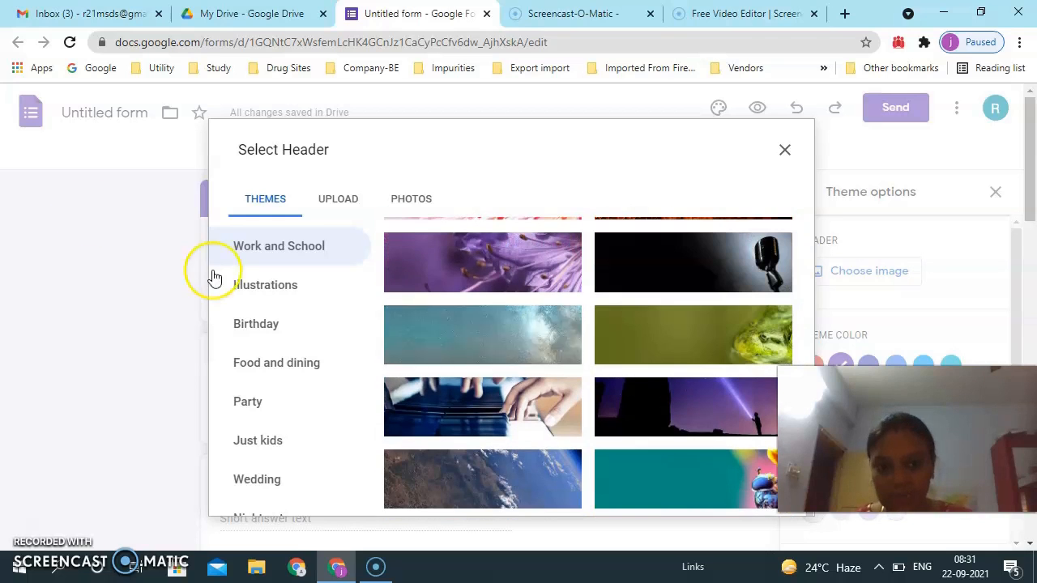
left_click(338, 201)
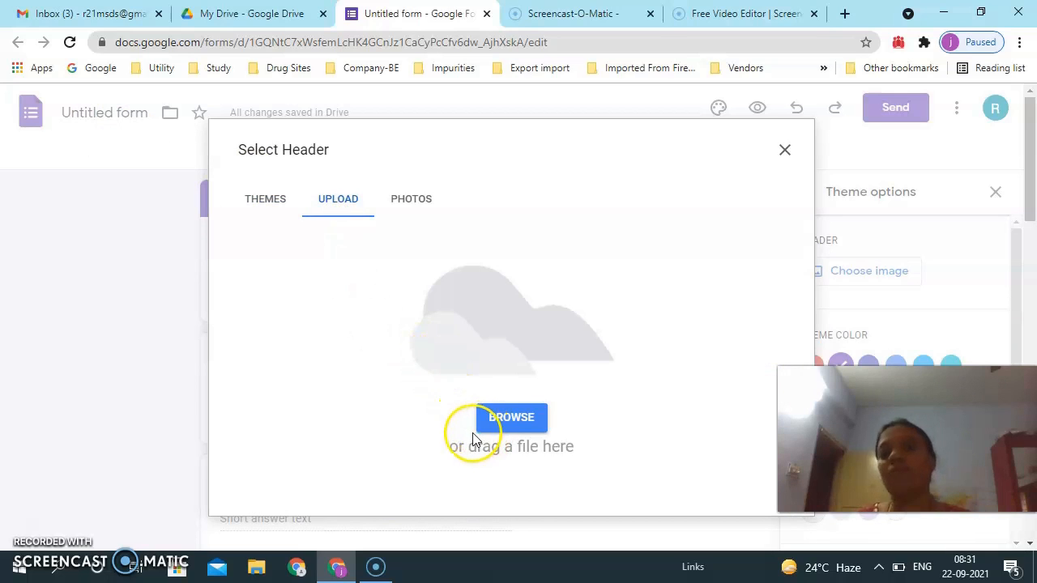
left_click(258, 202)
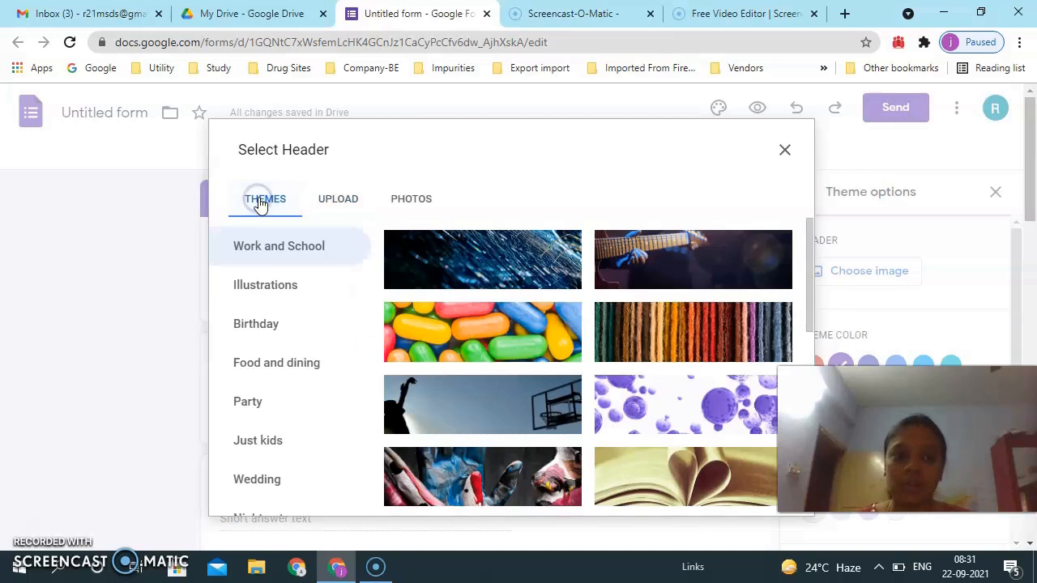
left_click(691, 466)
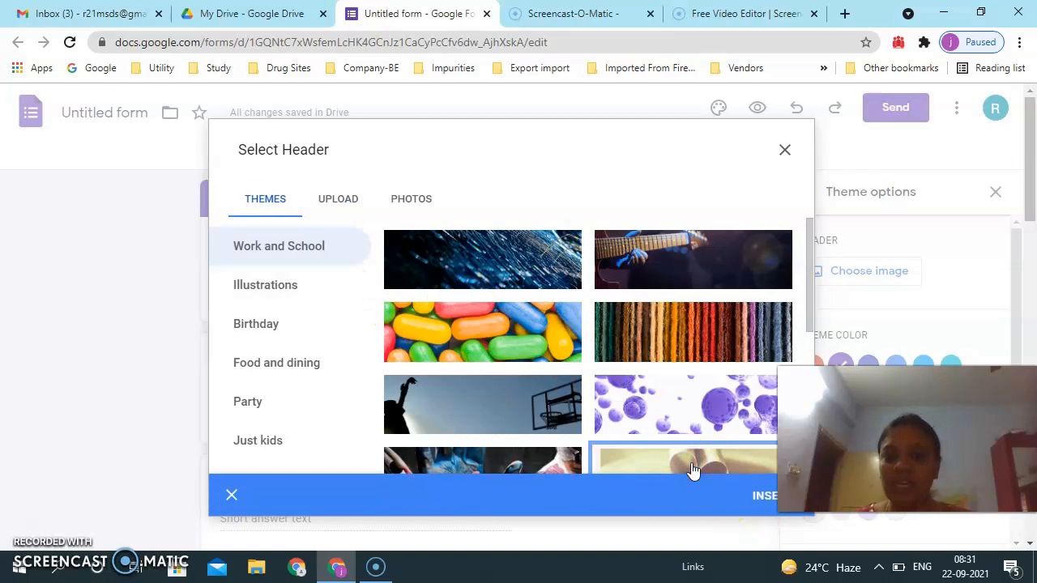
left_click(739, 493)
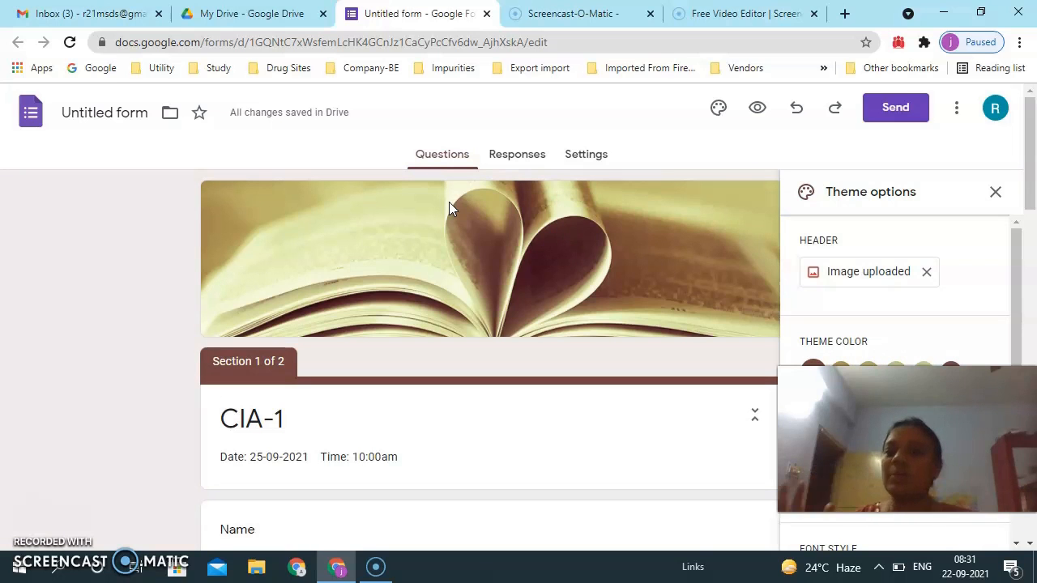
Step: Add the custom red #c91a1a as the form's theme color
scroll(967, 351, "down", 1)
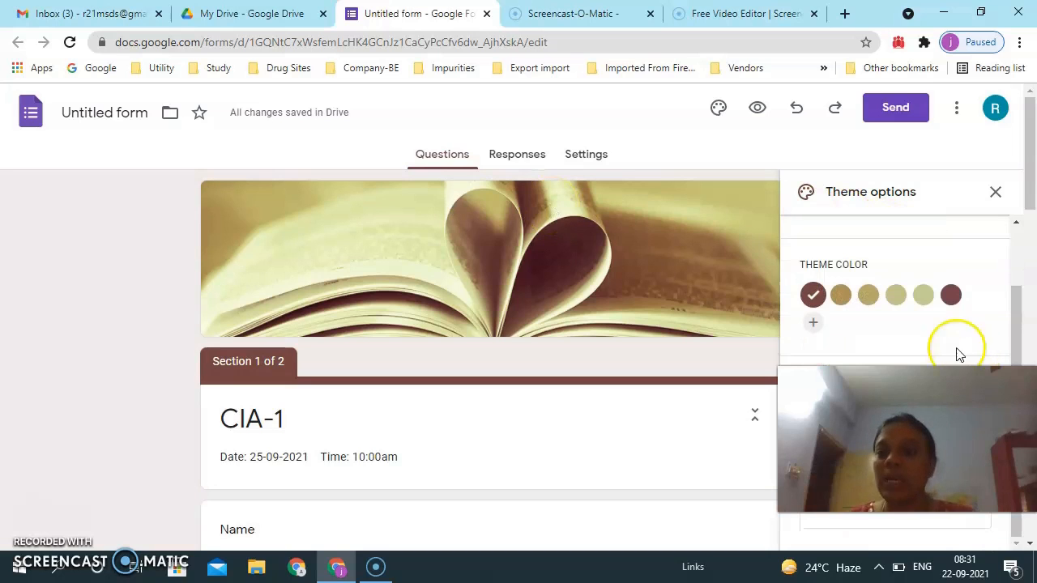
scroll(855, 321, "down", 4)
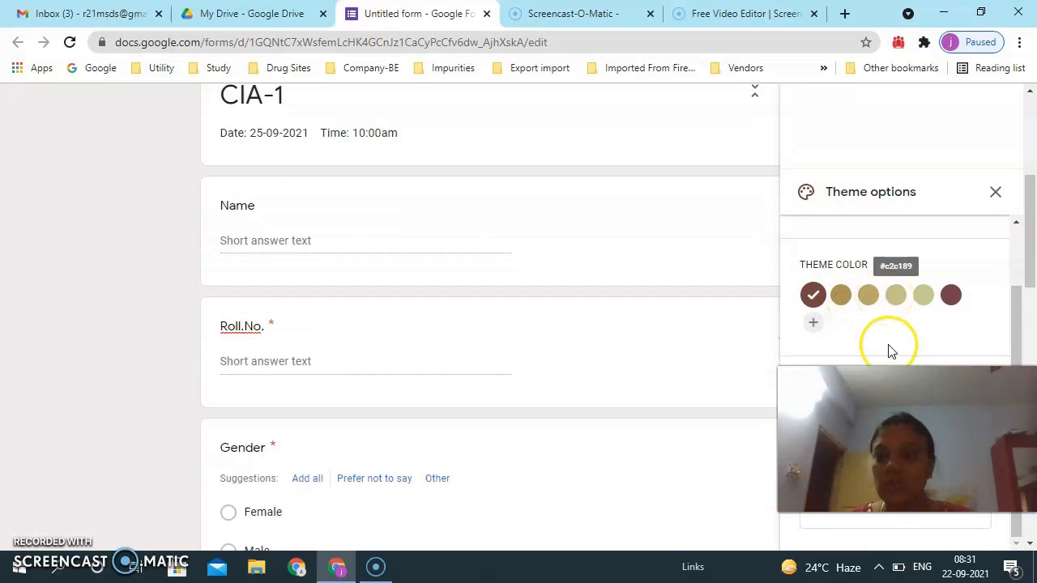
left_click(813, 322)
left_click(946, 316)
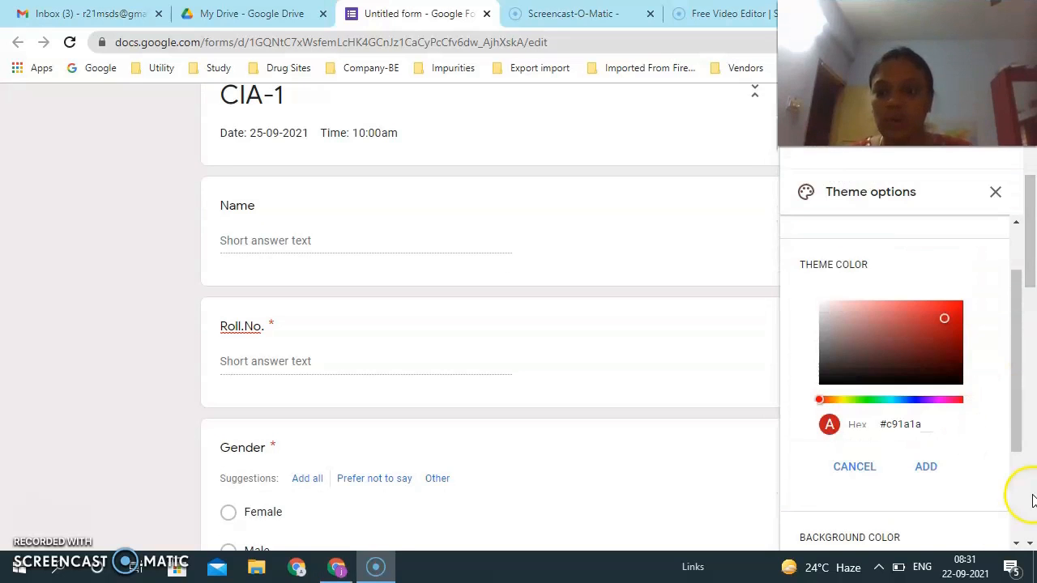
left_click(929, 470)
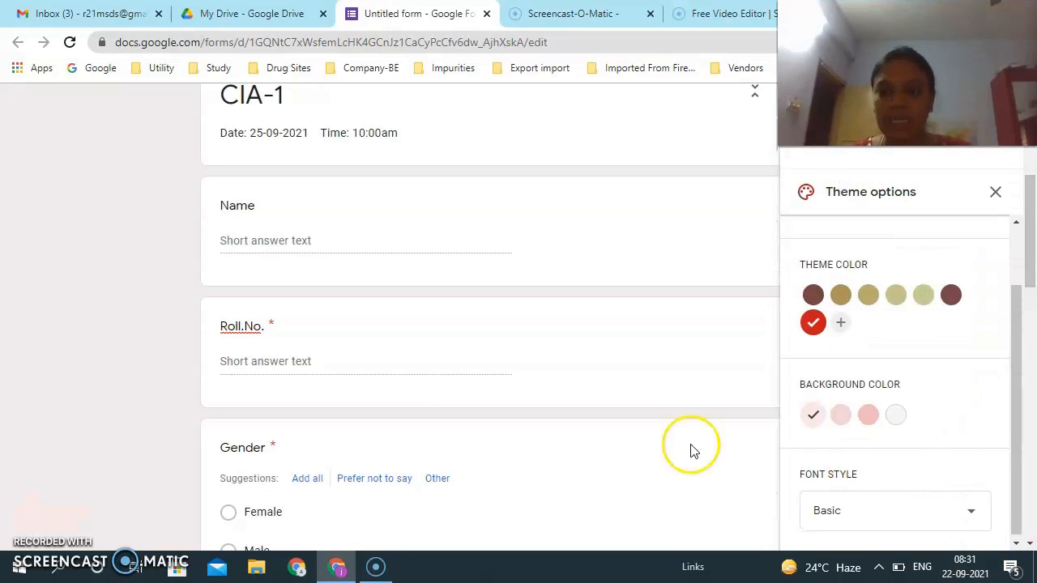
scroll(250, 332, "up", 4)
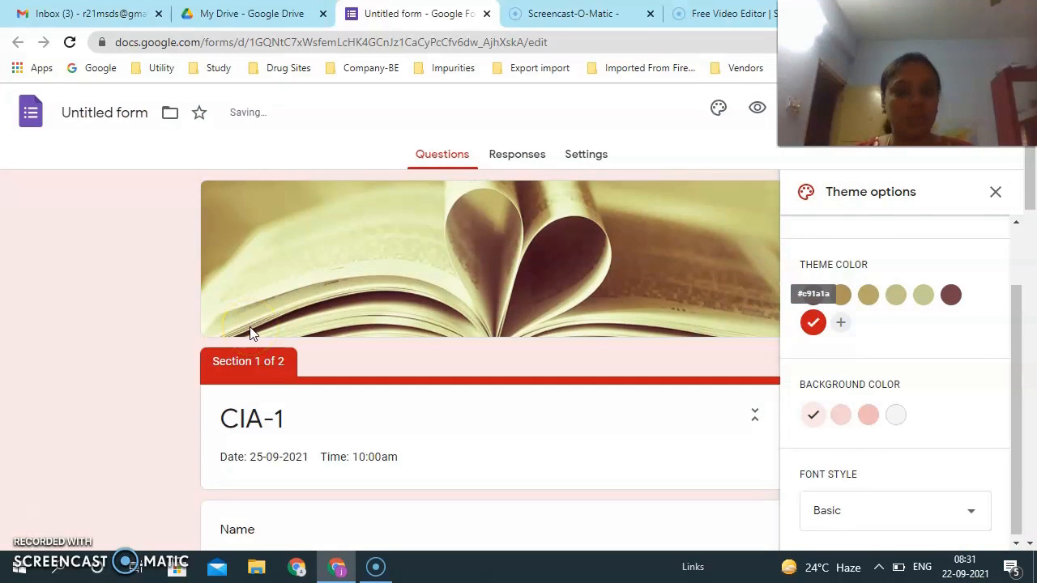
scroll(251, 333, "down", 4)
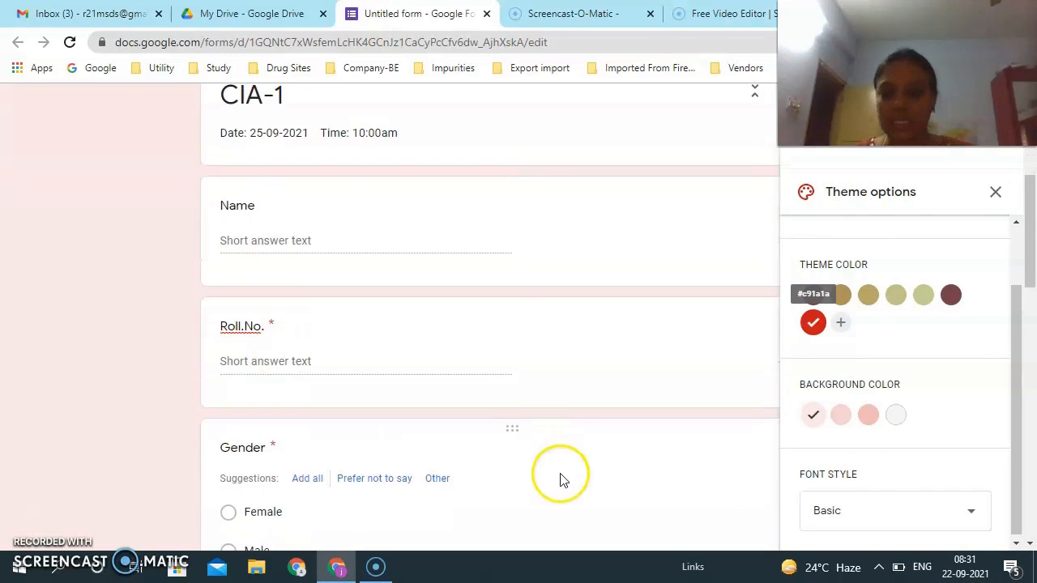
Step: Set the form's font style to Formal and check how it looks across both sections
left_click(972, 517)
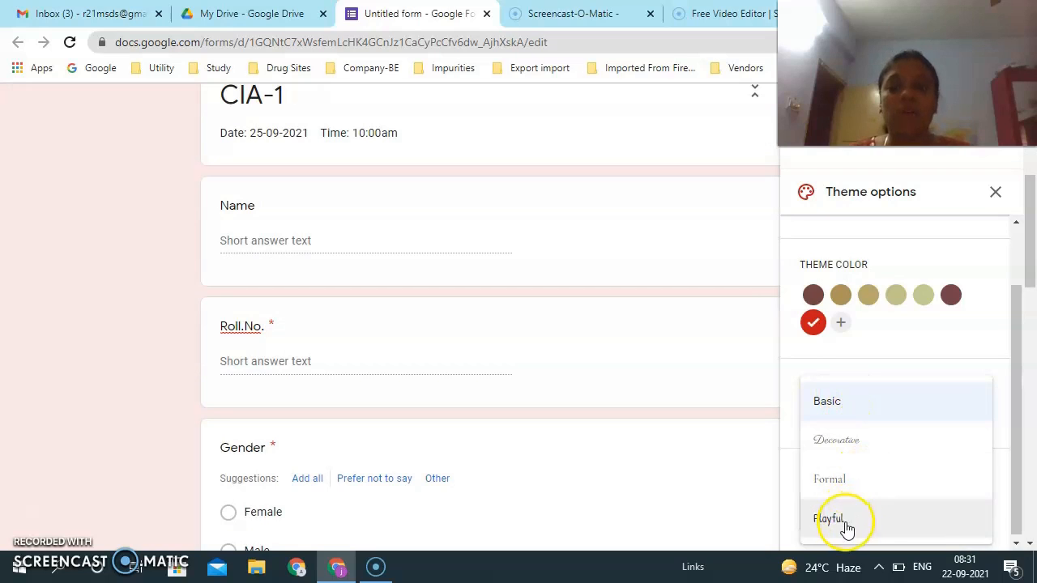
left_click(851, 483)
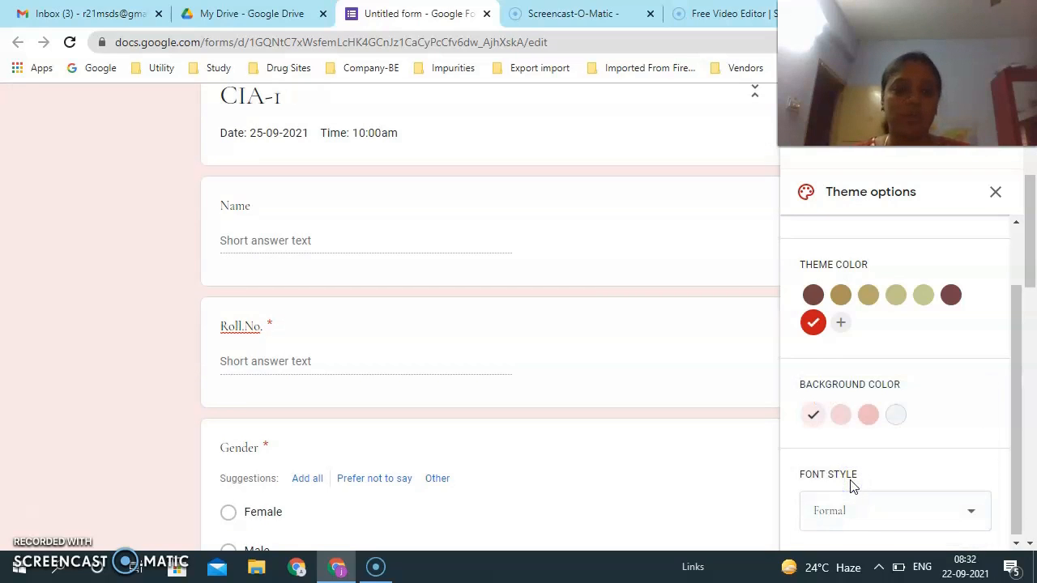
scroll(130, 260, "down", 3)
scroll(130, 258, "down", 8)
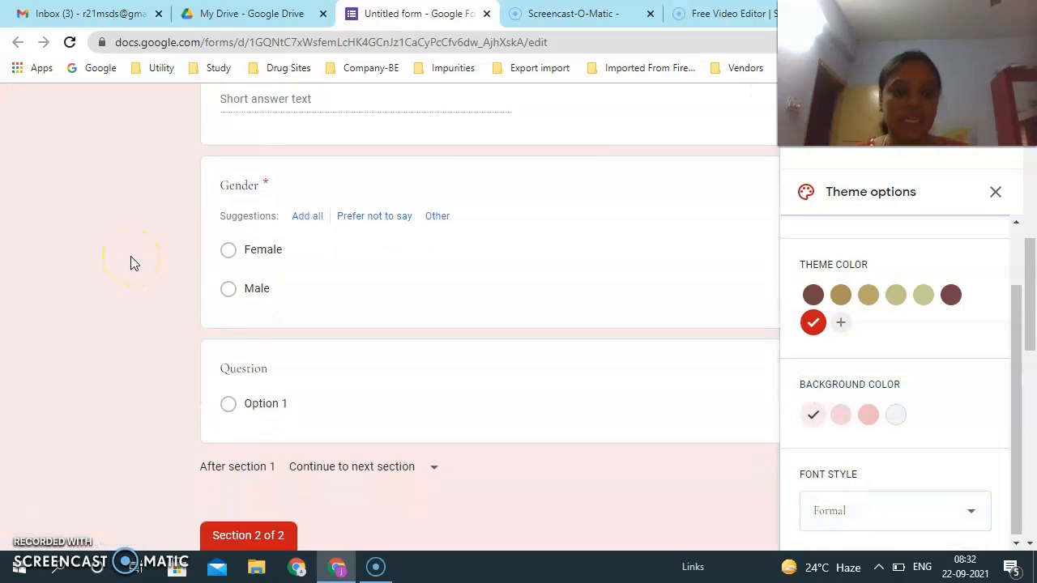
scroll(130, 256, "down", 2)
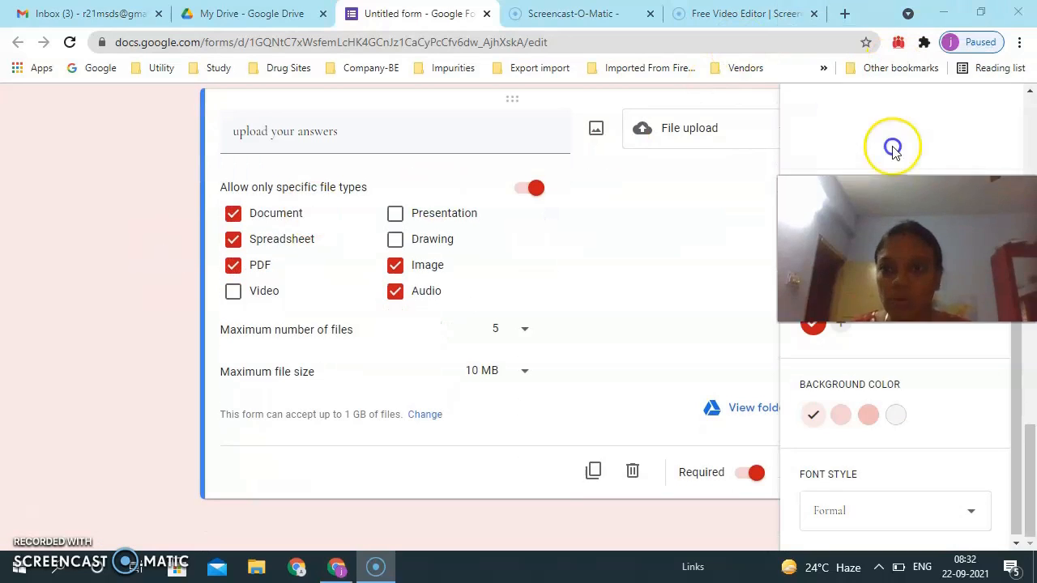
scroll(412, 289, "up", 8)
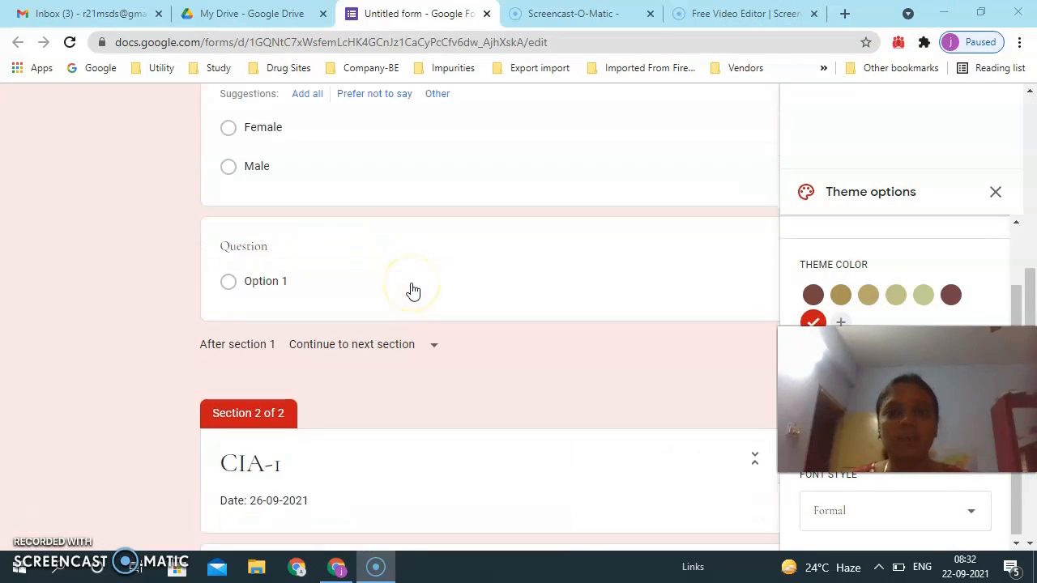
scroll(412, 289, "up", 10)
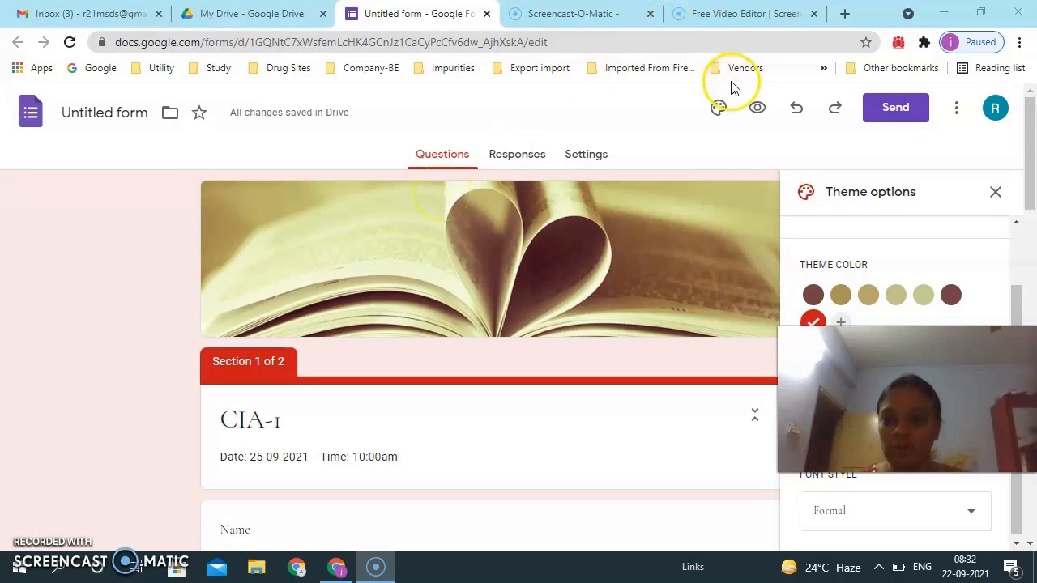
Step: Preview the form as a respondent, dismiss the autosave notice and examine the questions in its first section
left_click(756, 113)
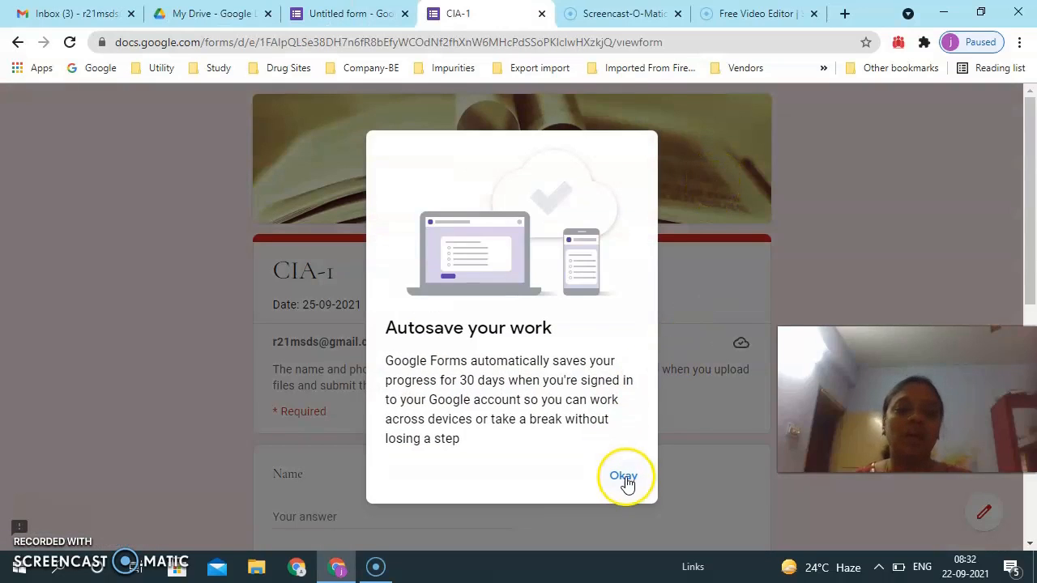
left_click(617, 477)
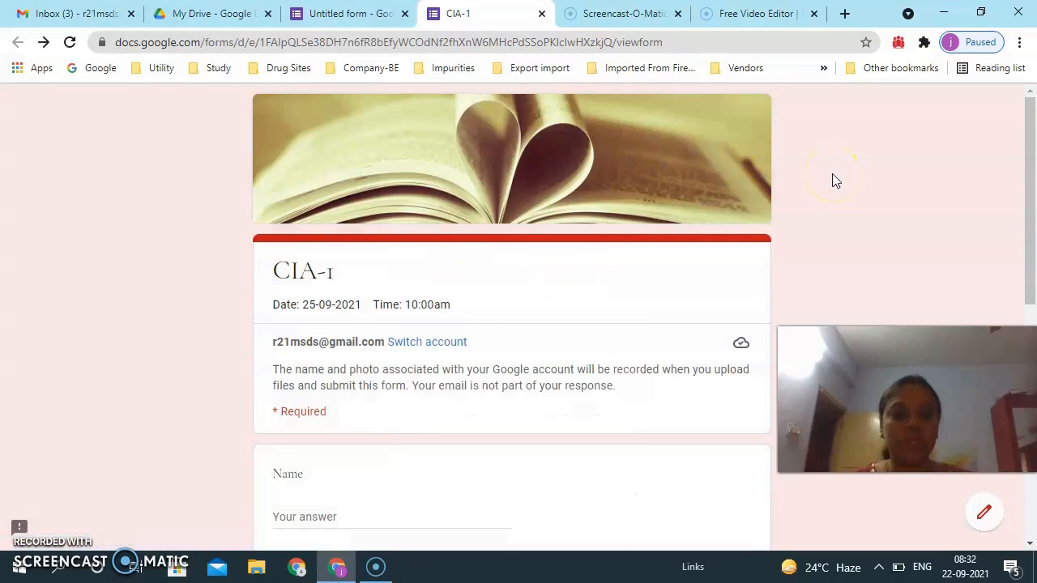
scroll(832, 173, "down", 3)
scroll(833, 174, "down", 1)
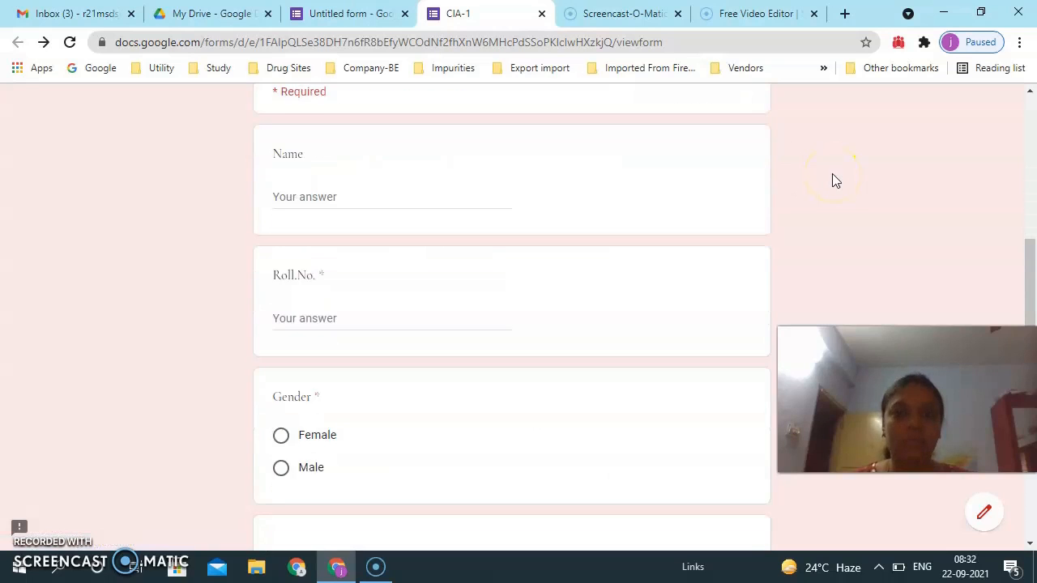
scroll(490, 162, "down", 3)
scroll(489, 164, "up", 5)
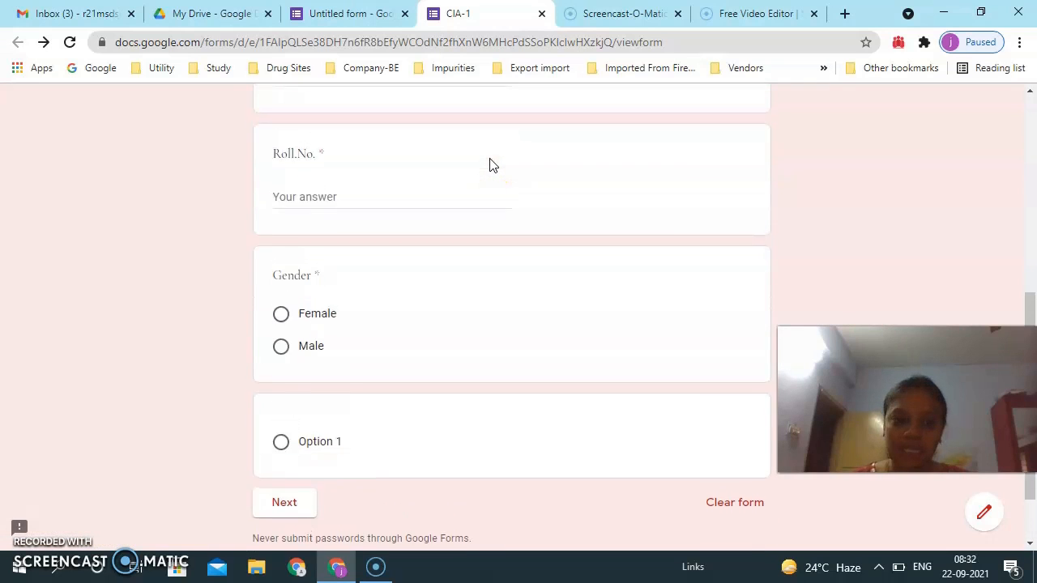
scroll(489, 162, "down", 4)
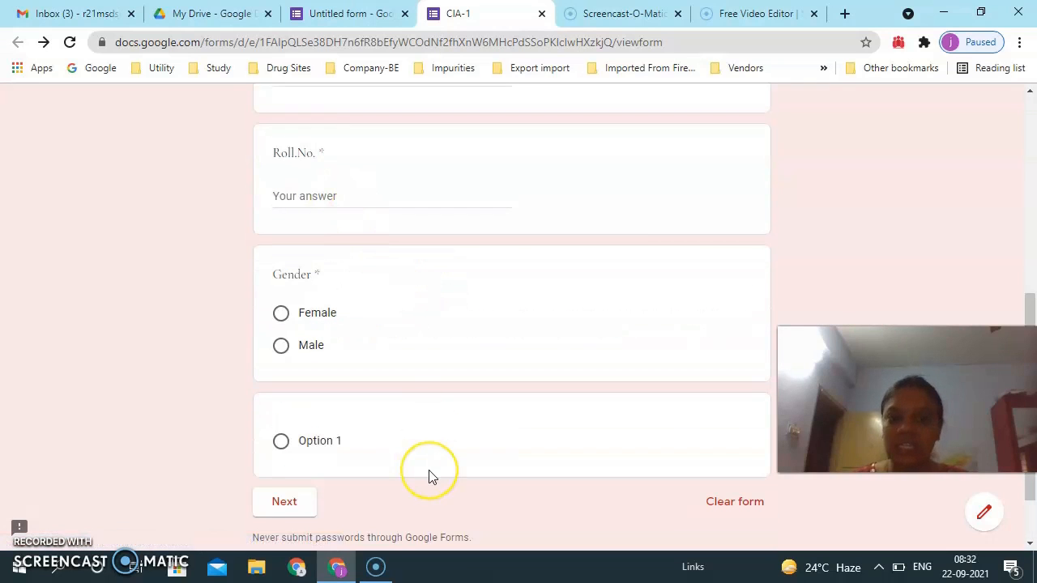
scroll(431, 477, "down", 1)
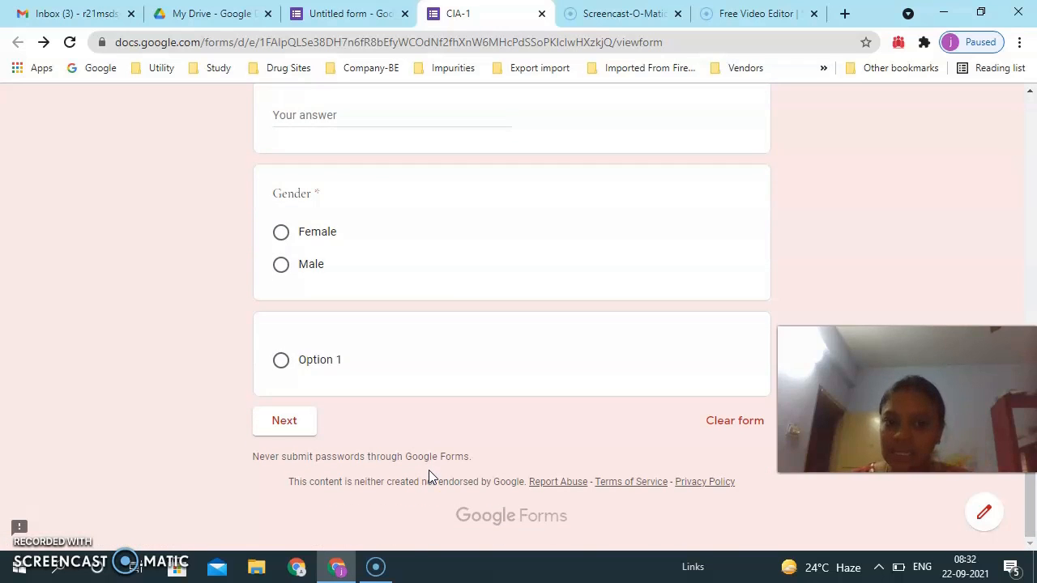
Step: Return to the form editor and name the untitled form CIA-1
left_click(339, 18)
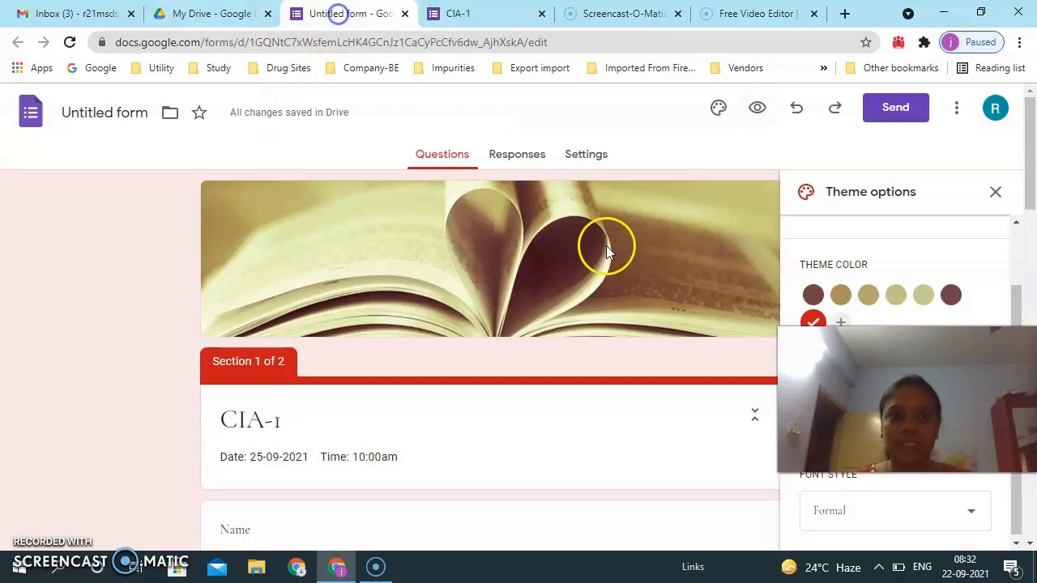
left_click(139, 113)
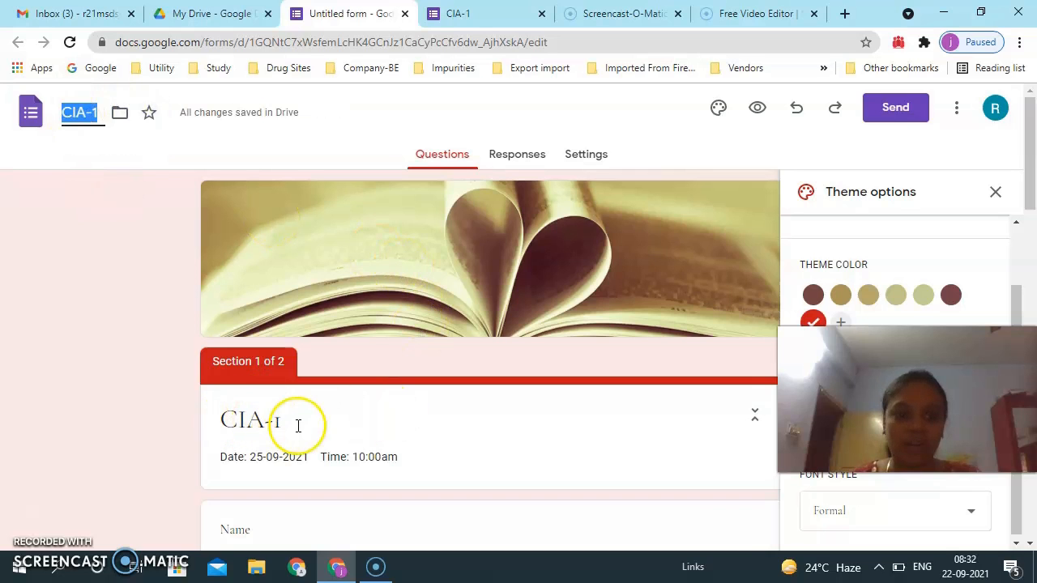
Step: Delete the blank multiple-choice question below Gender in section 1 and close the theme options
scroll(338, 435, "down", 8)
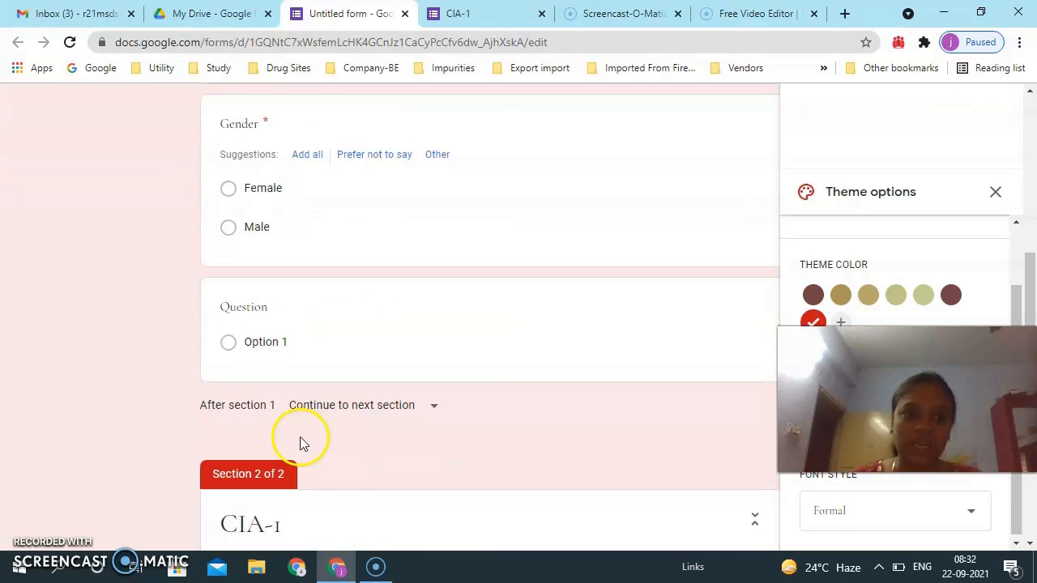
left_click(589, 333)
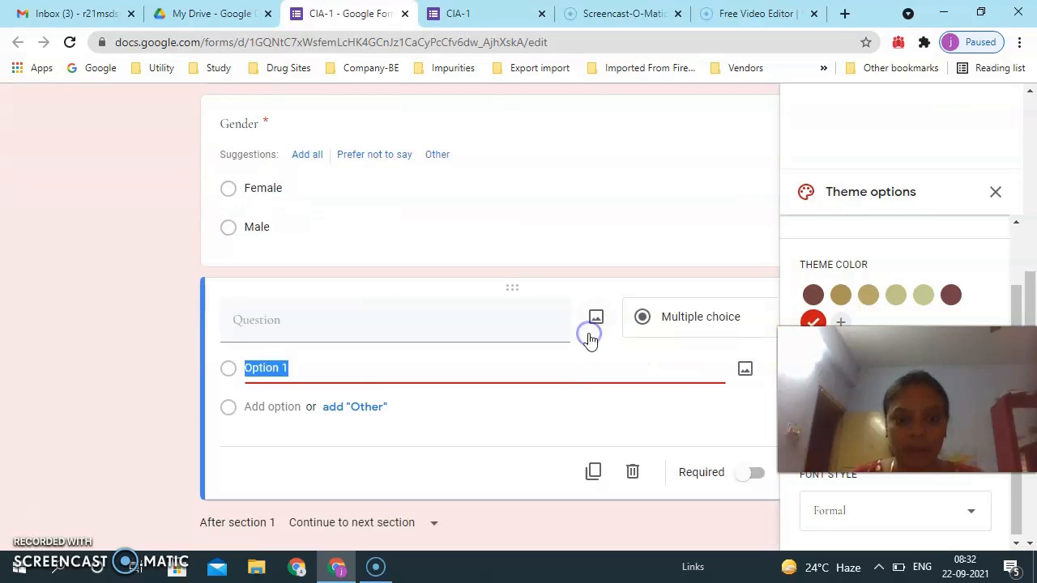
left_click(633, 473)
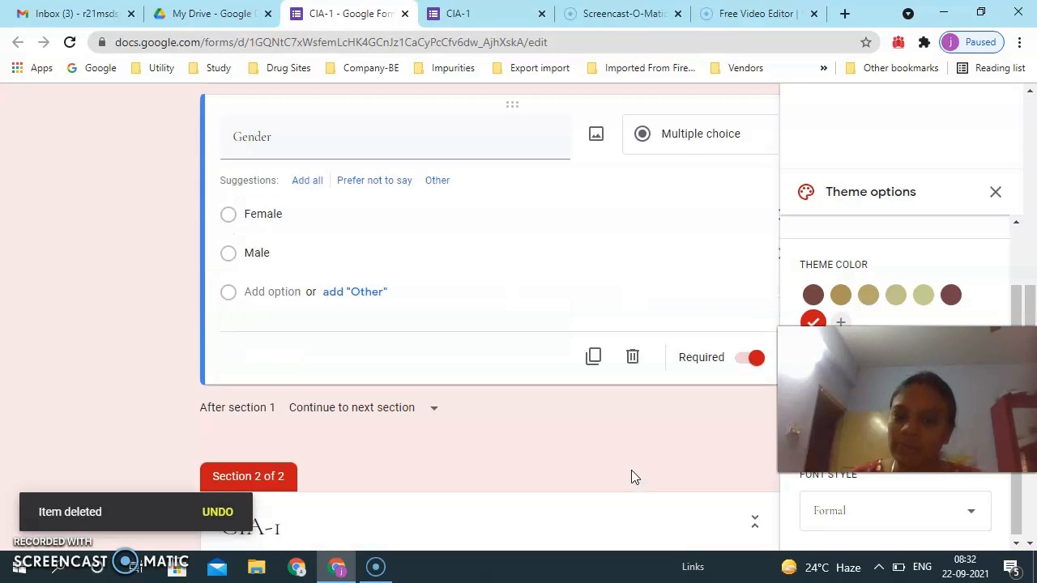
scroll(632, 474, "up", 8)
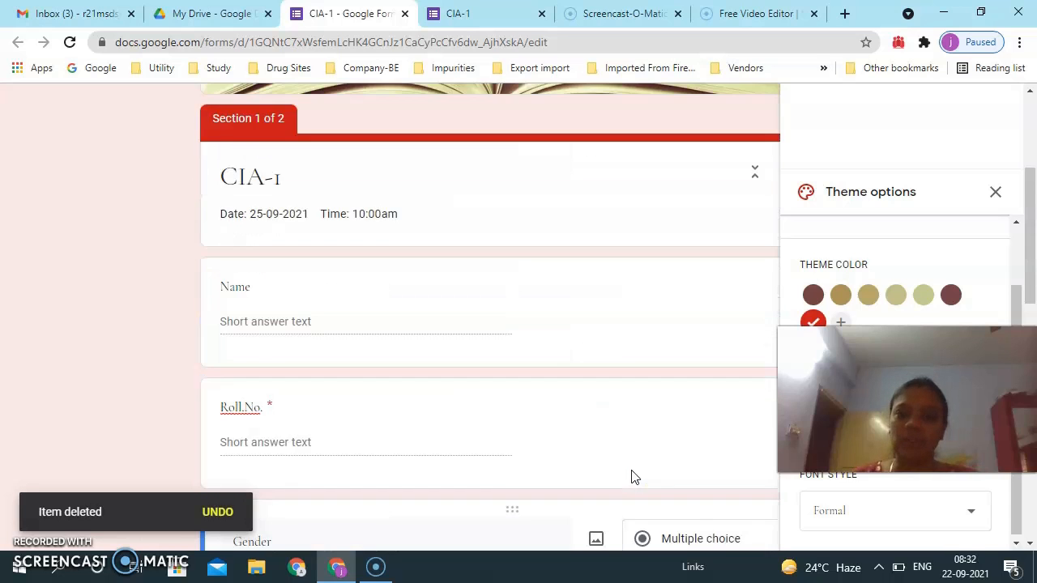
left_click(1025, 180)
left_click(995, 193)
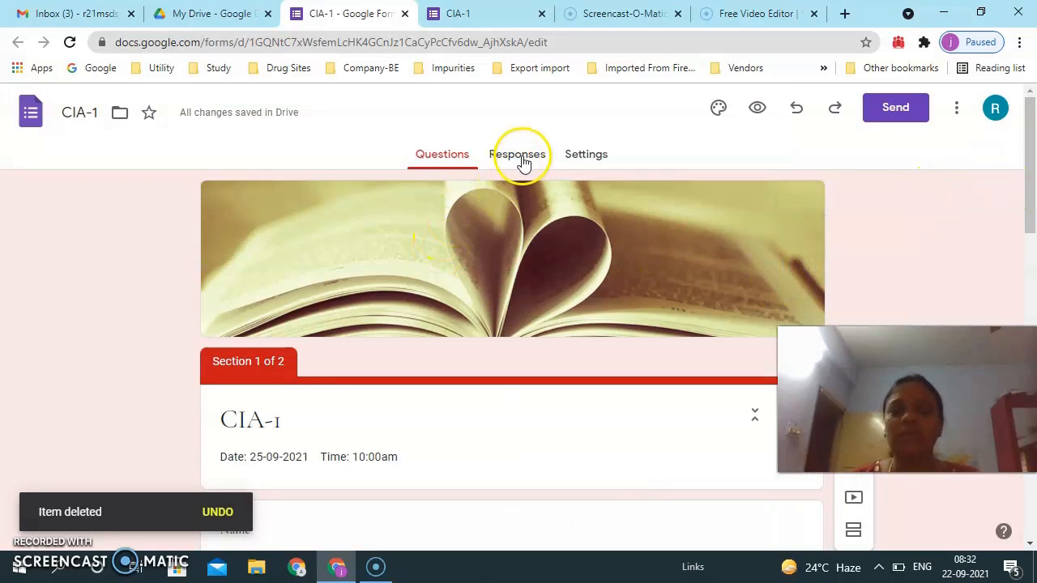
left_click(902, 117)
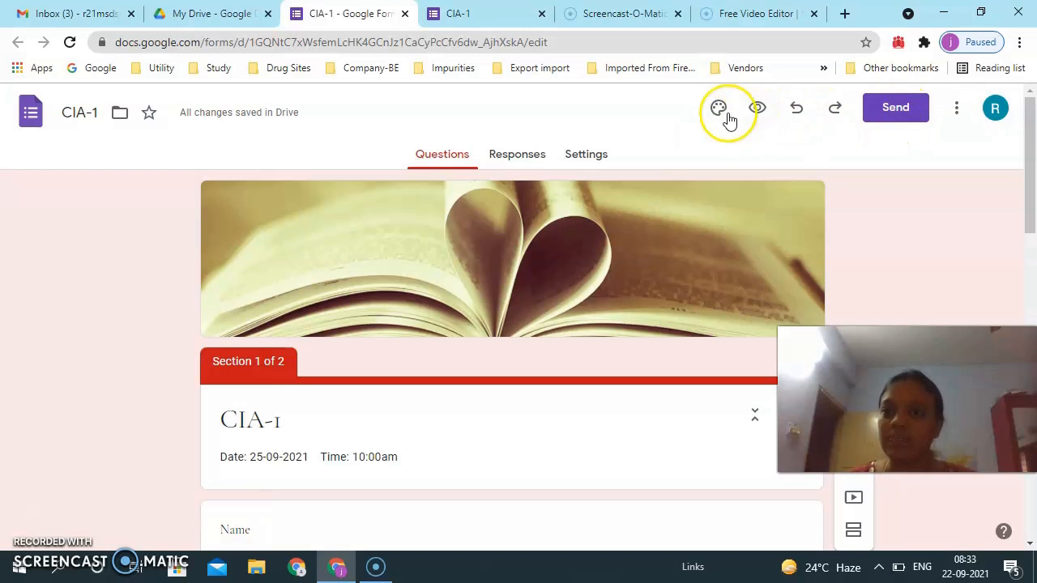
left_click(957, 109)
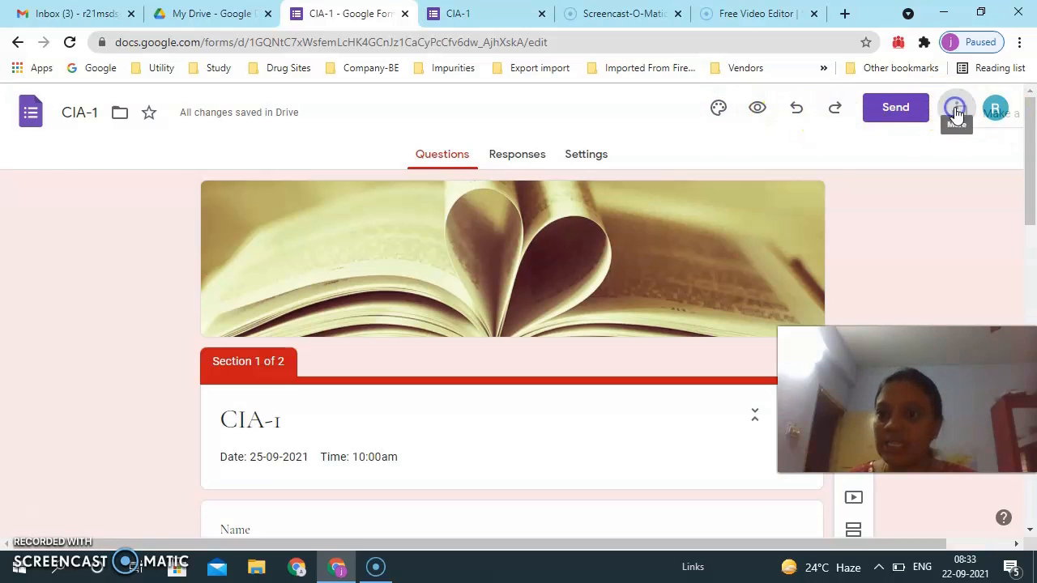
Step: Go to the form's settings and make the form a quiz
left_click(582, 161)
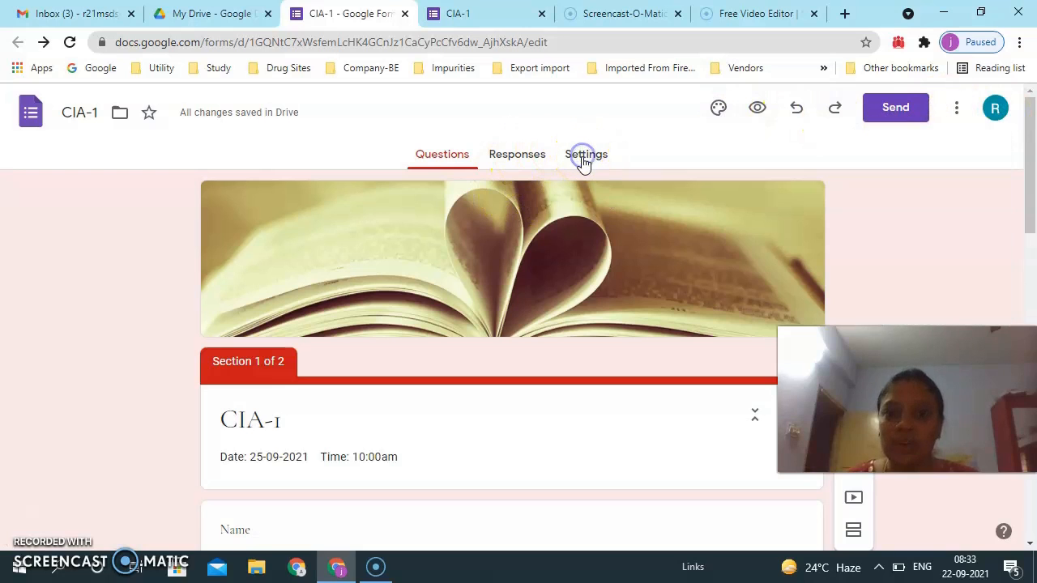
left_click(583, 161)
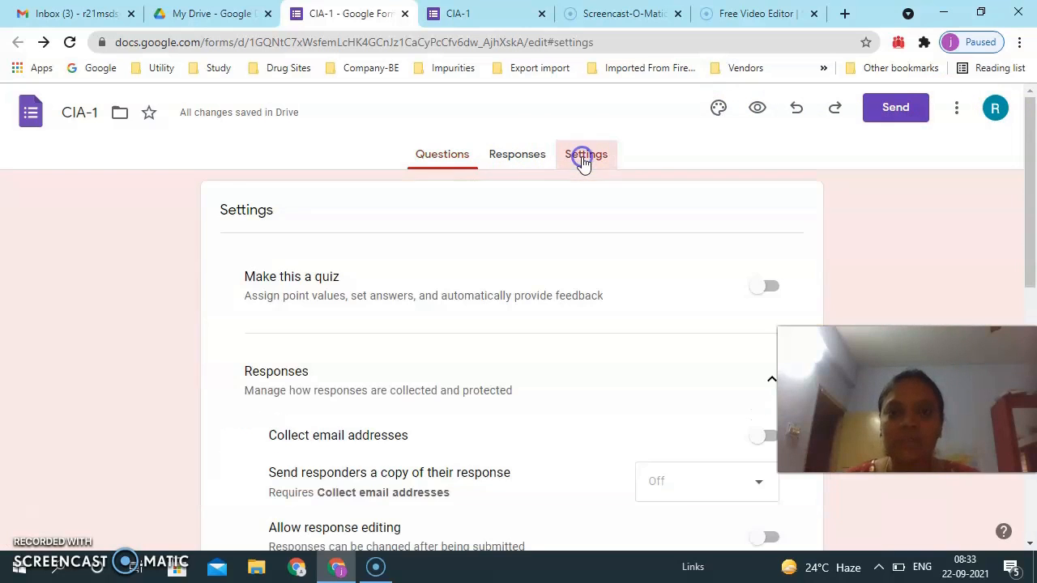
left_click(773, 291)
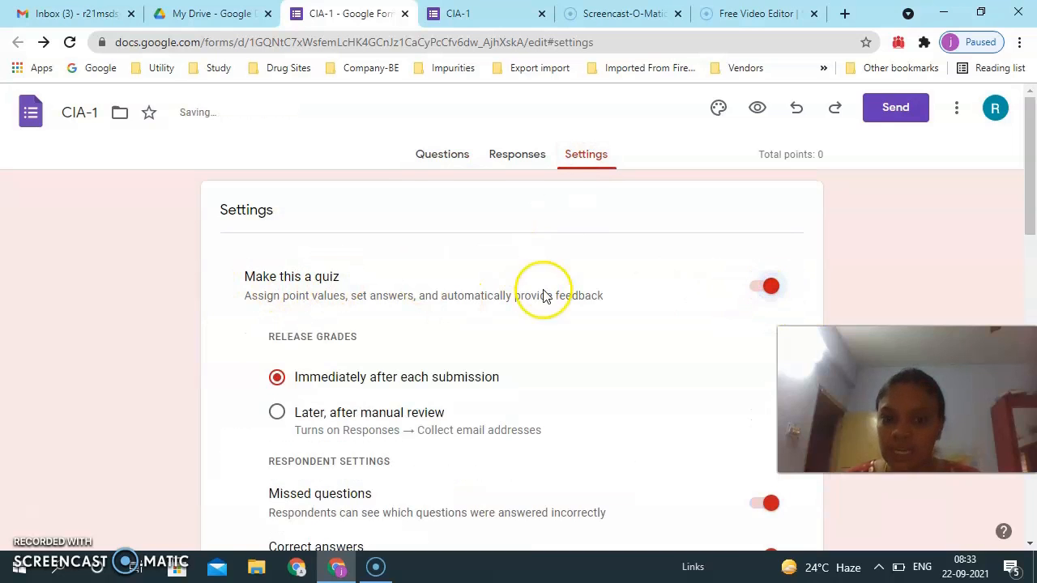
scroll(504, 397, "down", 3)
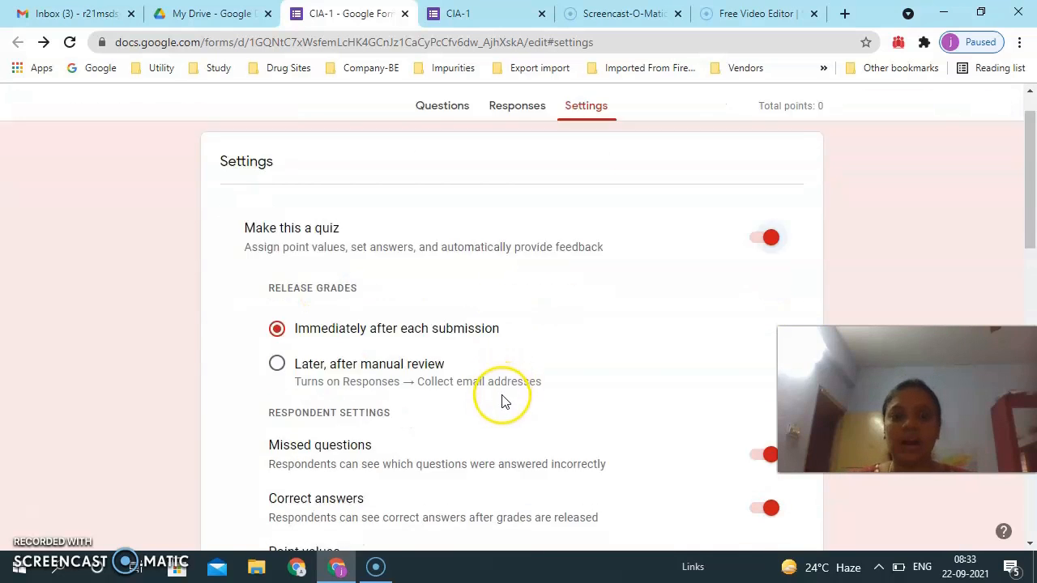
Step: Turn on collecting email addresses and limit the form to 1 response, then review the remaining settings
scroll(502, 399, "down", 4)
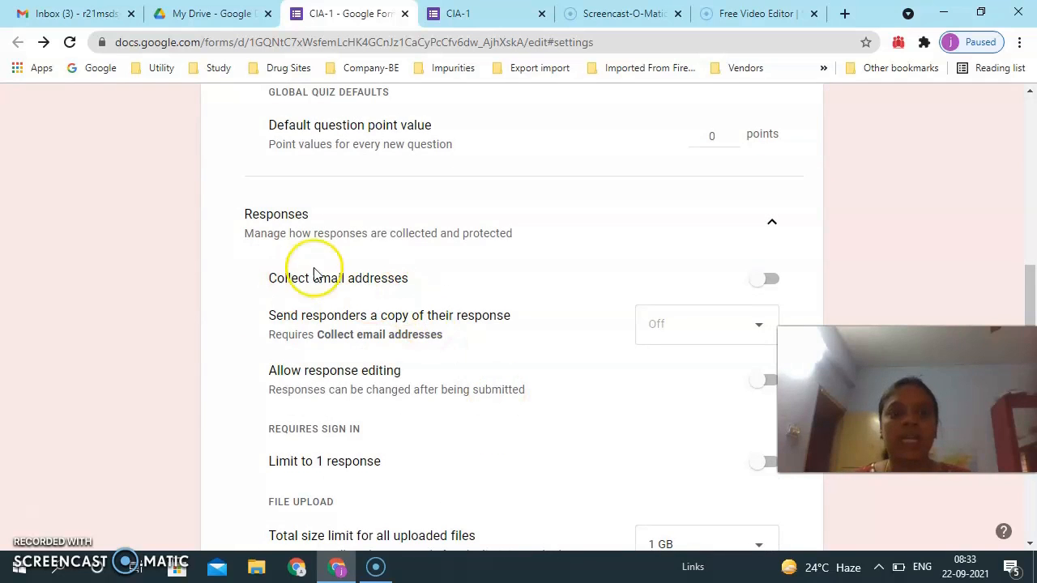
left_click(772, 280)
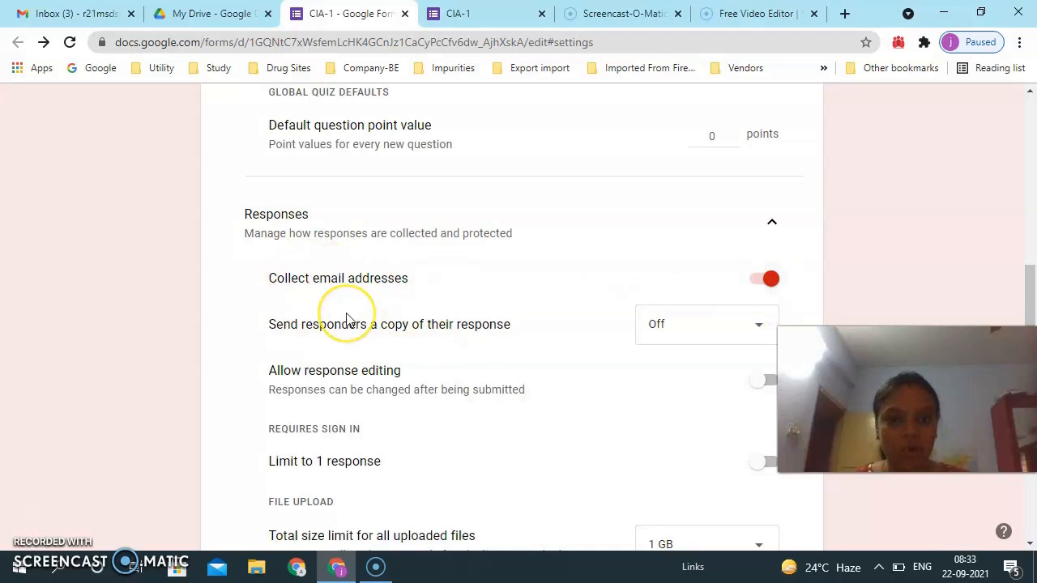
scroll(345, 316, "down", 2)
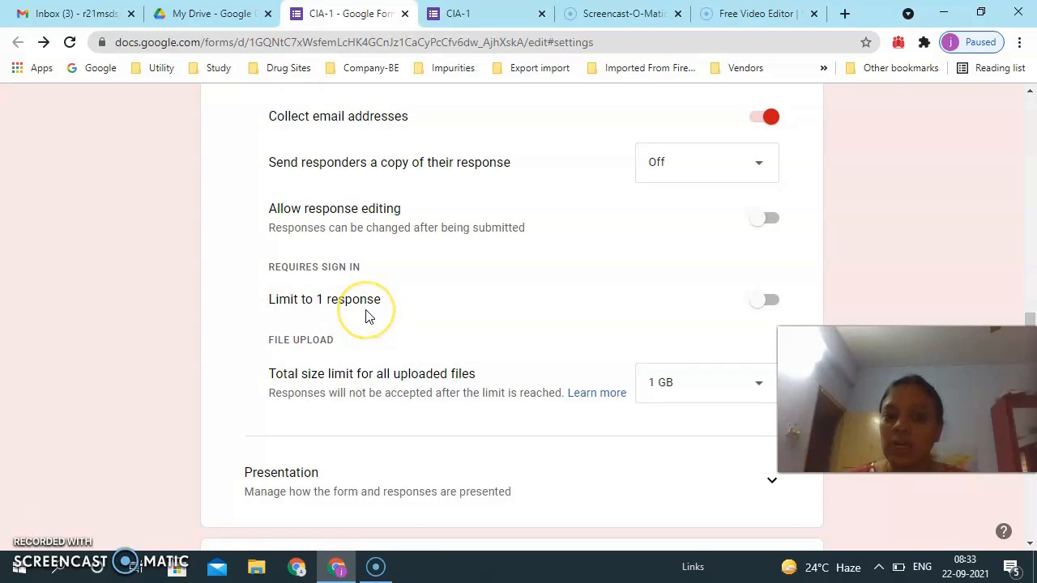
left_click(770, 302)
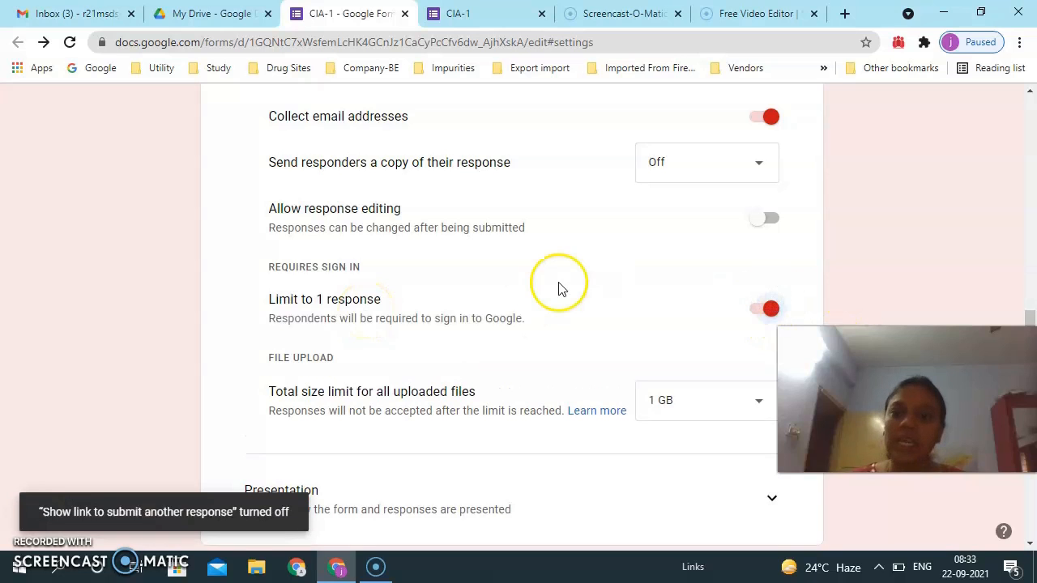
scroll(558, 290, "down", 4)
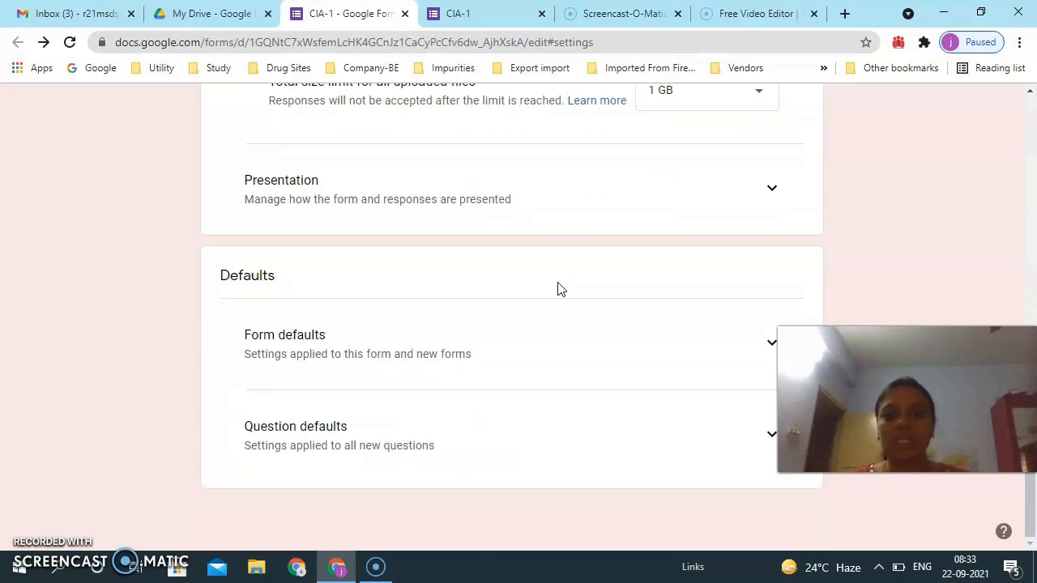
scroll(558, 289, "up", 10)
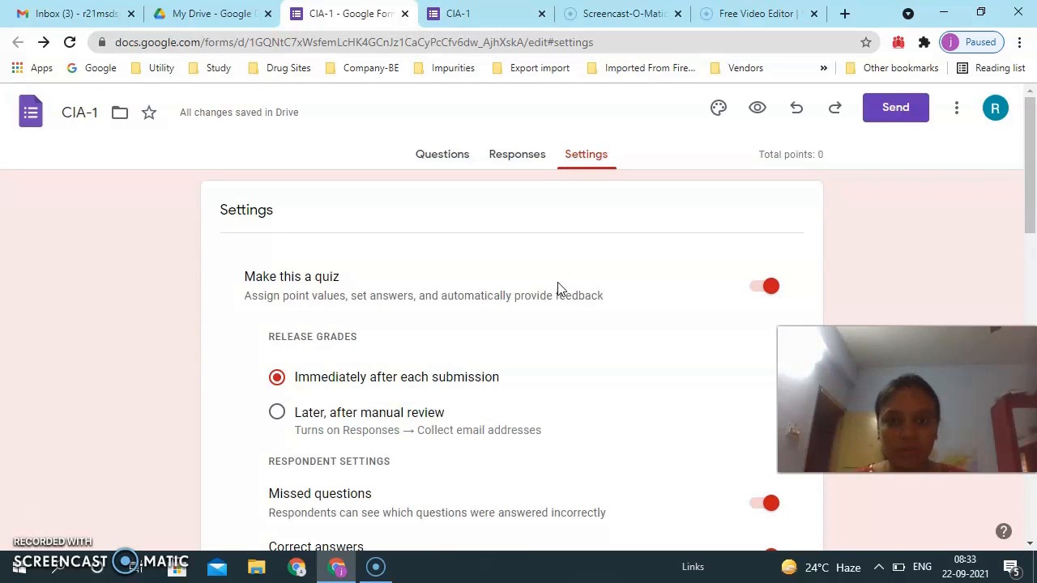
Step: Check the form's responses, then start sending the form by email and enter the recipient's email address
left_click(519, 158)
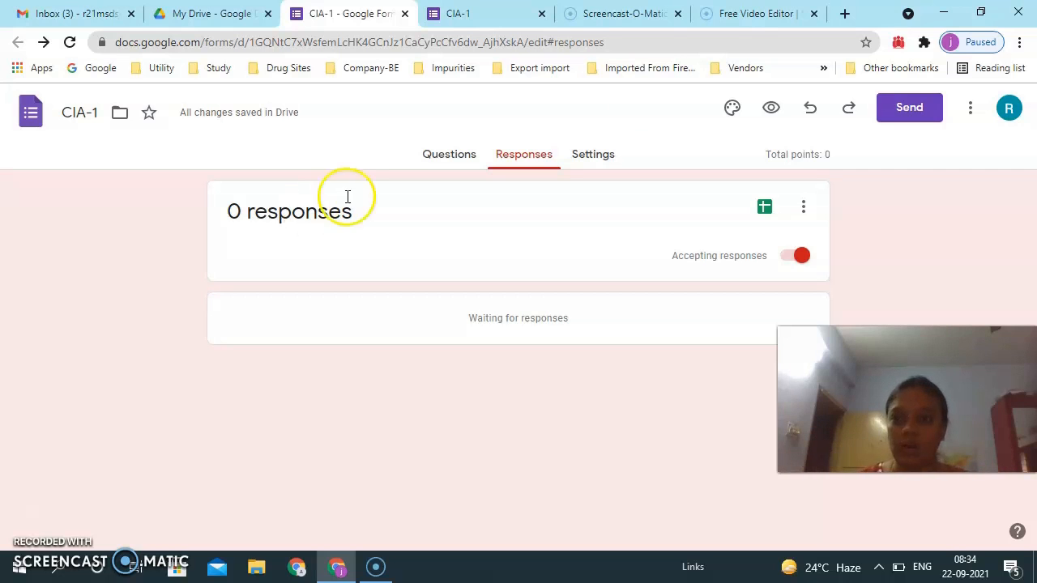
left_click(915, 112)
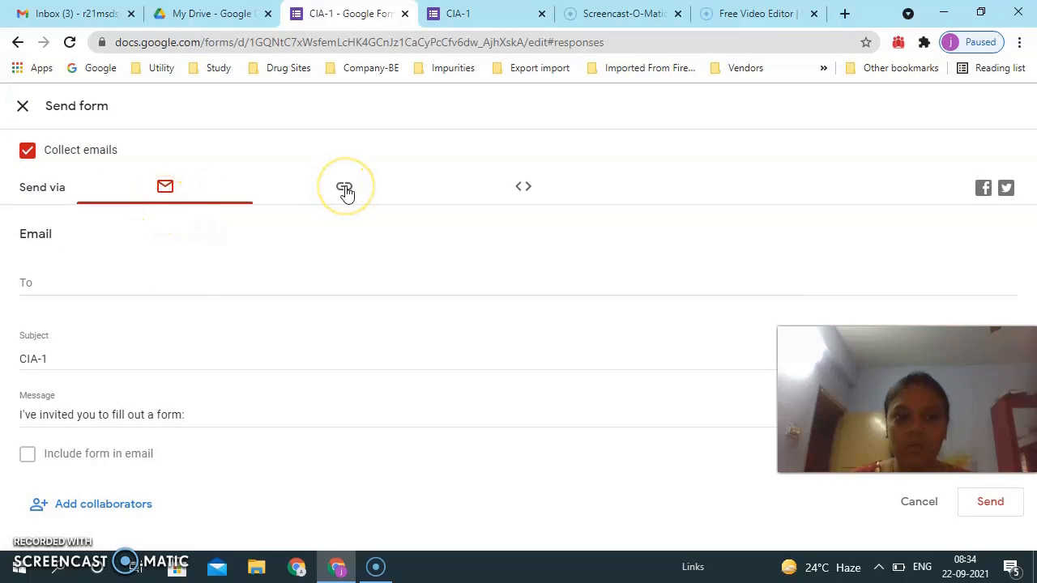
left_click(65, 281)
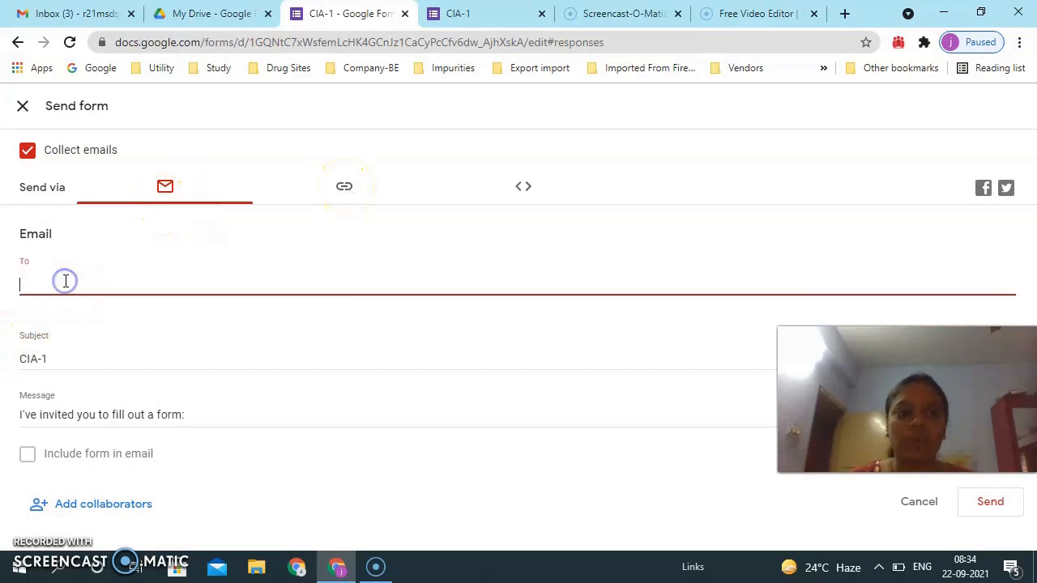
type("r")
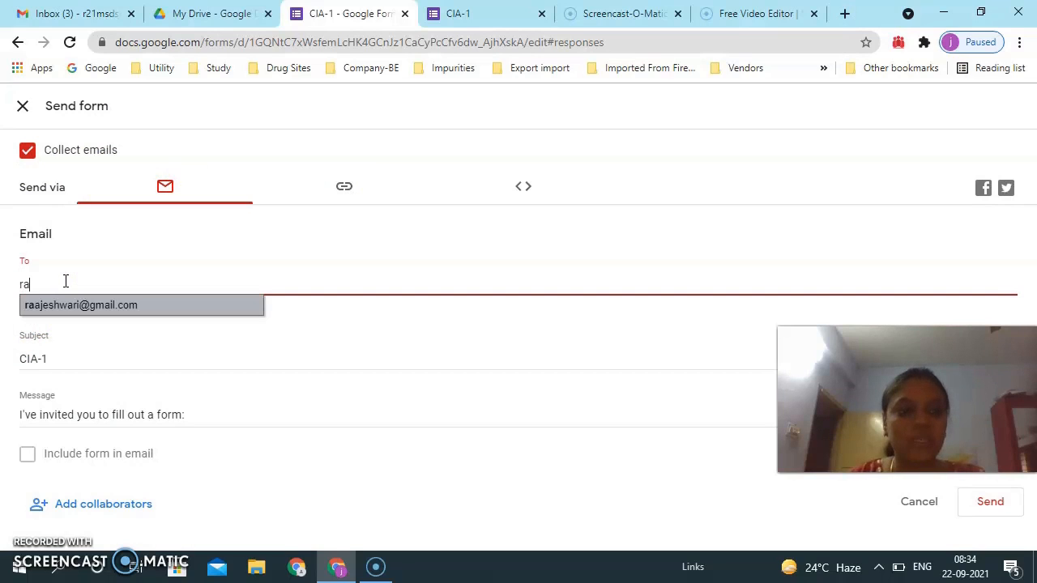
type("a")
key("Return")
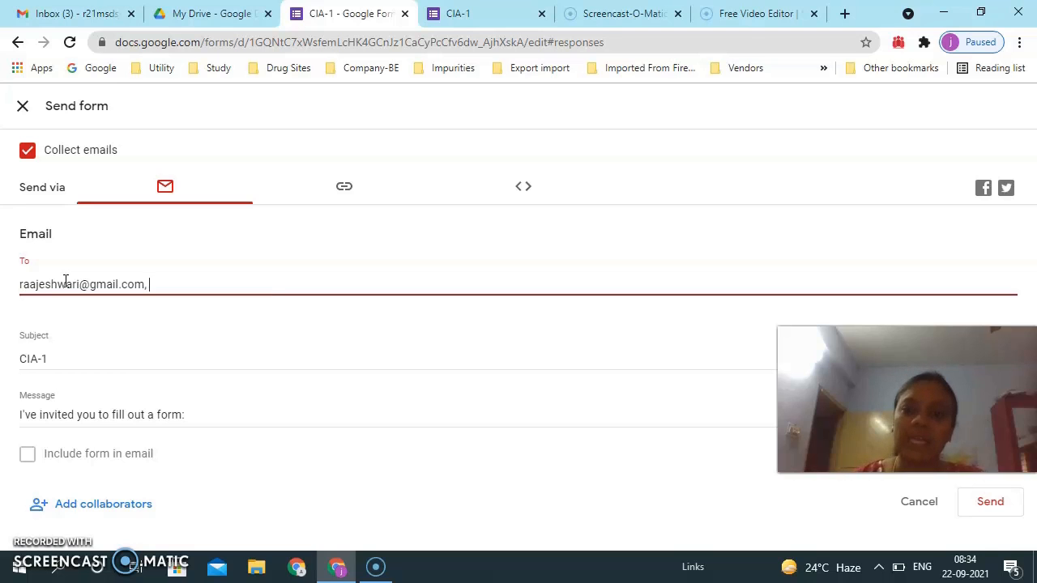
Step: Switch to sharing the form by link, shorten its URL and copy the short link
left_click(345, 188)
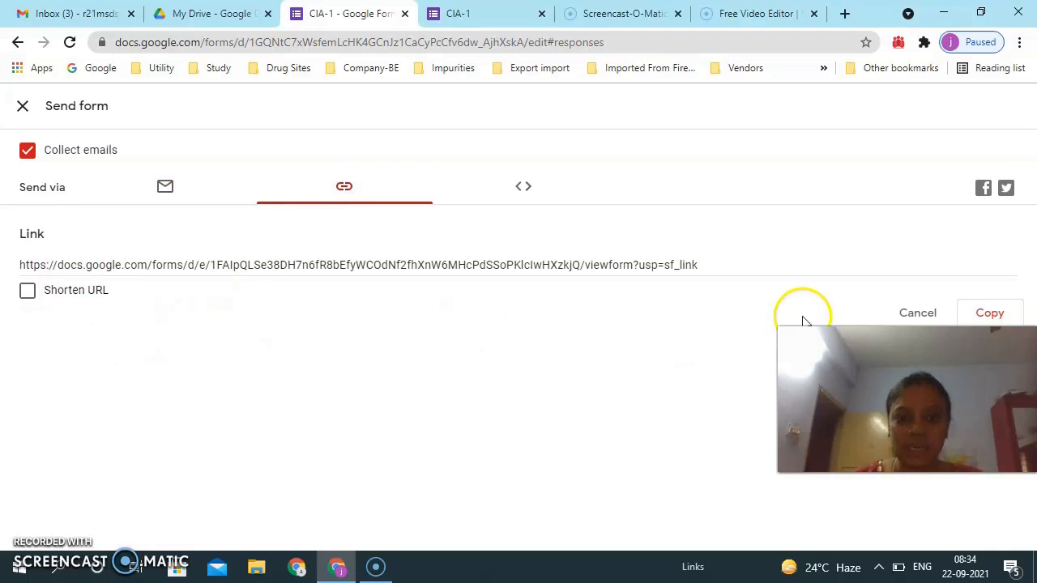
left_click(26, 292)
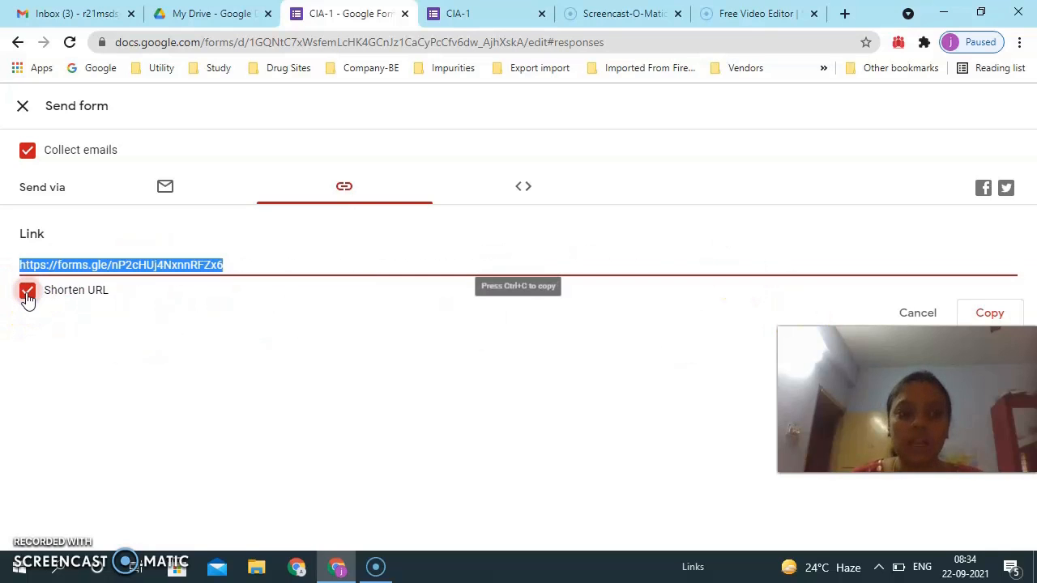
left_click(994, 316)
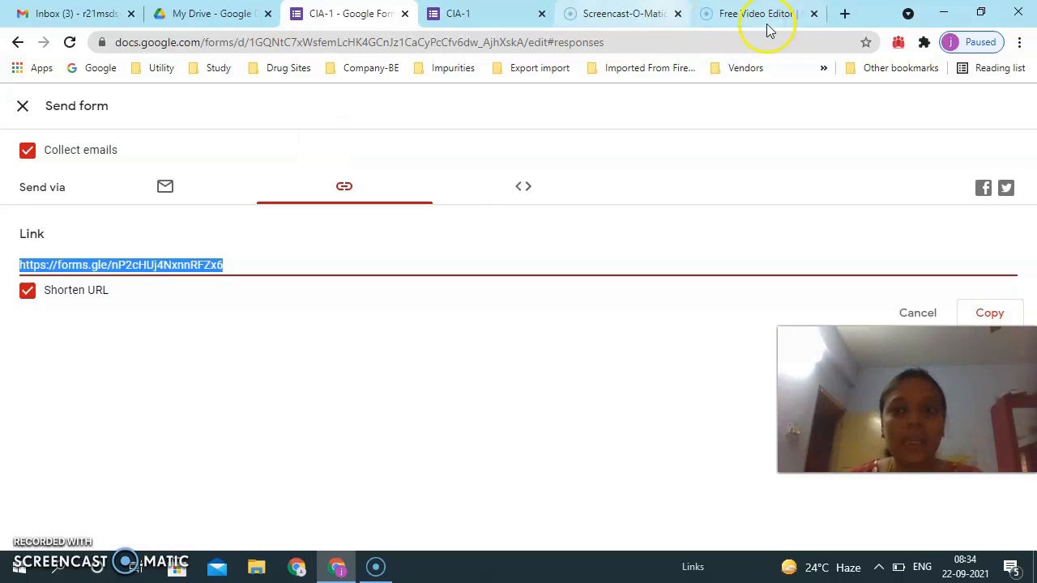
Step: Open the copied form link in a new browser tab and examine the questions in the first section
left_click(845, 14)
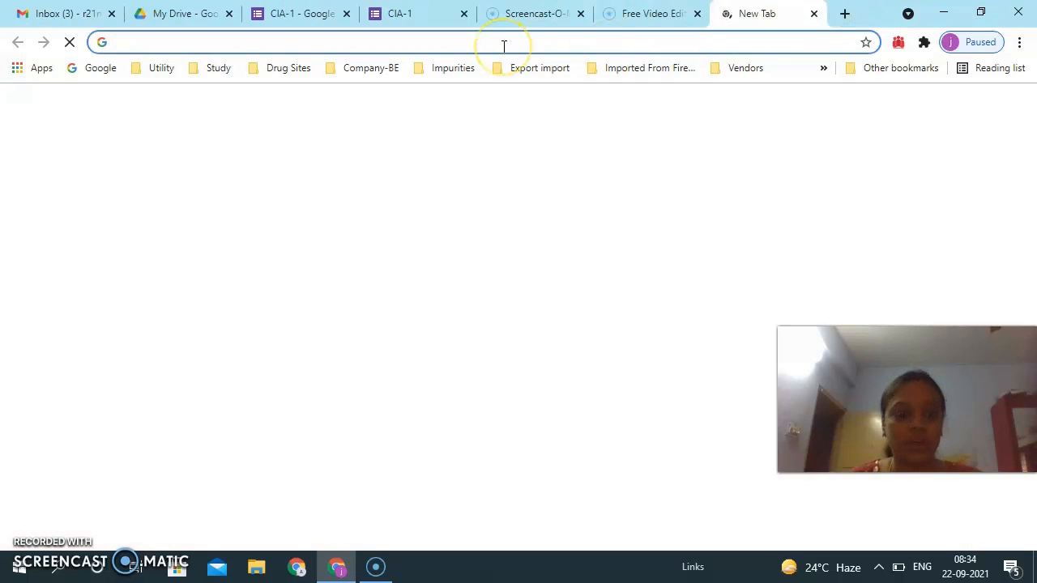
key("ctrl+v")
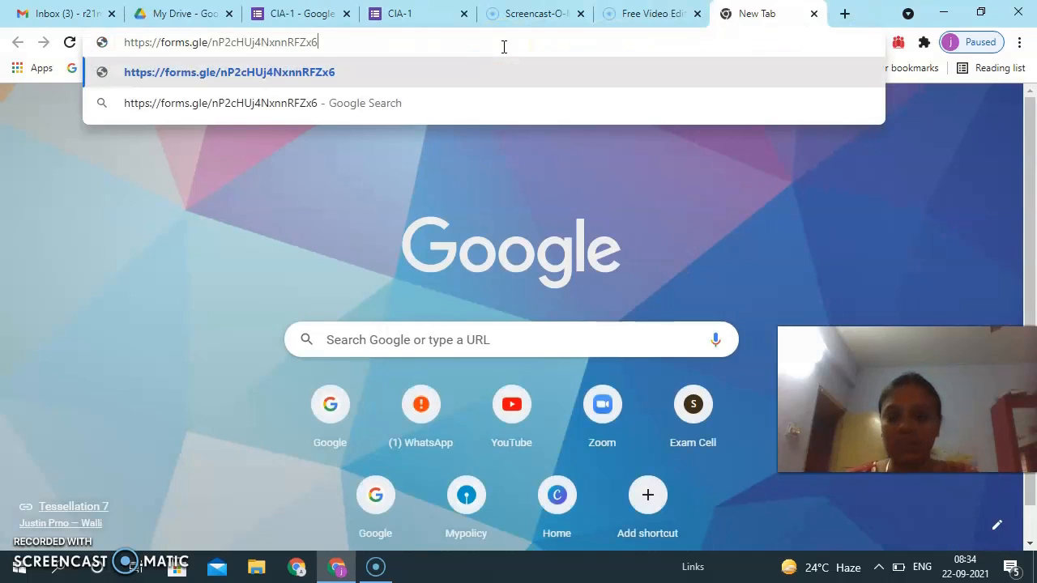
key("Return")
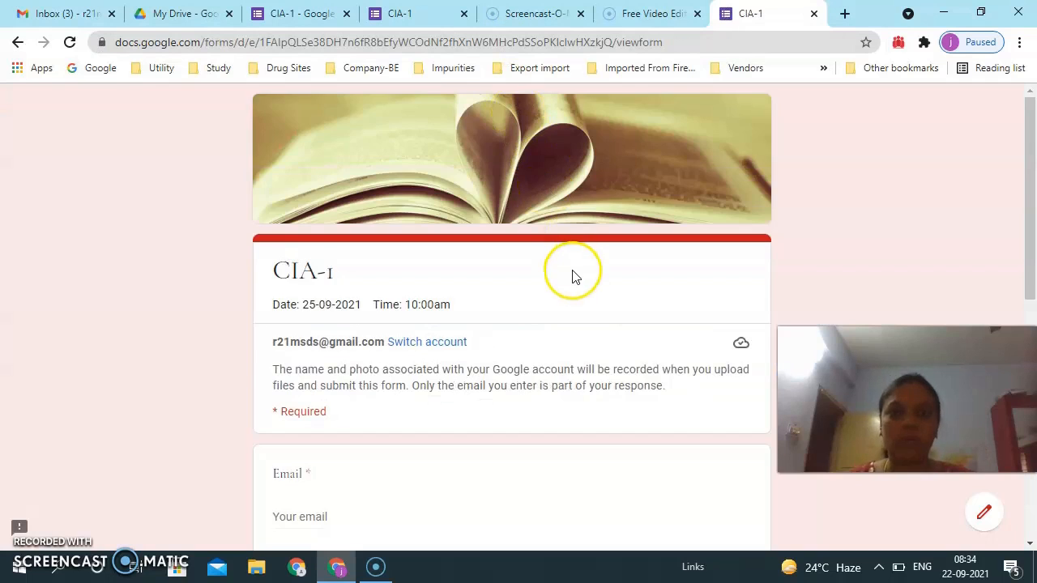
scroll(572, 276, "down", 7)
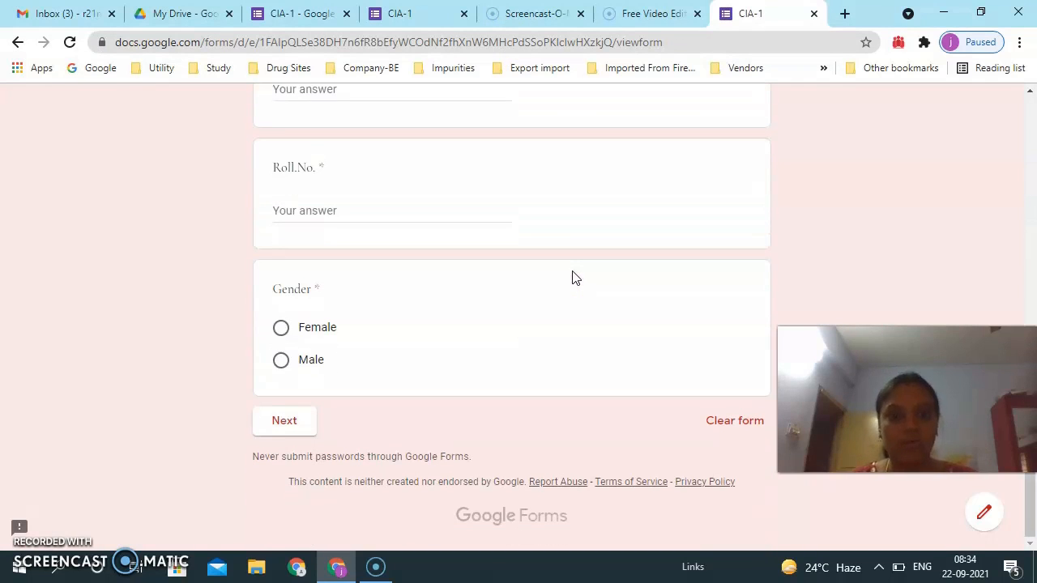